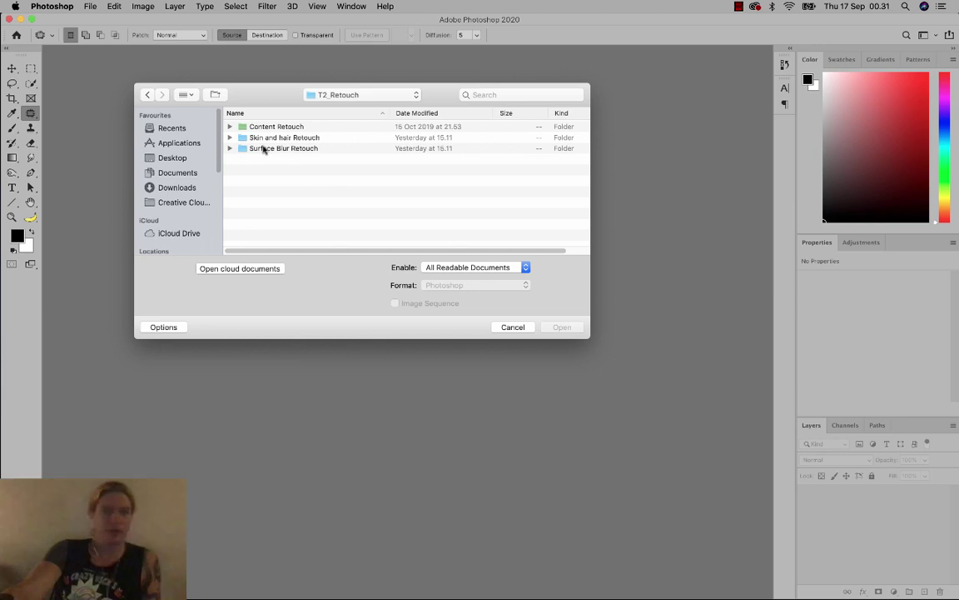
# Open 1_surfaceblur_exercise.jpg from the Surface Blur Retouch folder, assigning the working RGB profile Adobe RGB (1998)
pyautogui.doubleClick(262, 149)
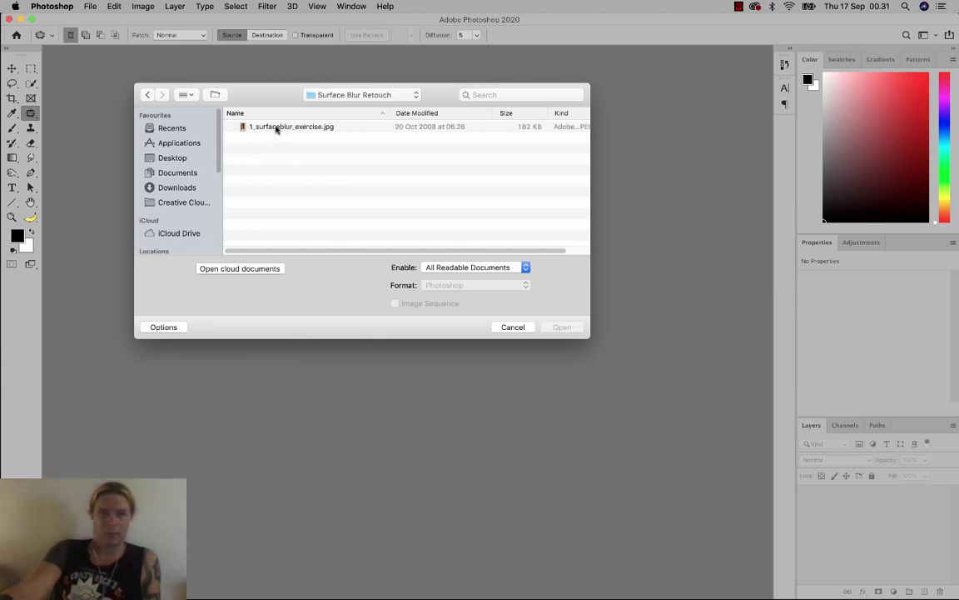
pyautogui.click(276, 128)
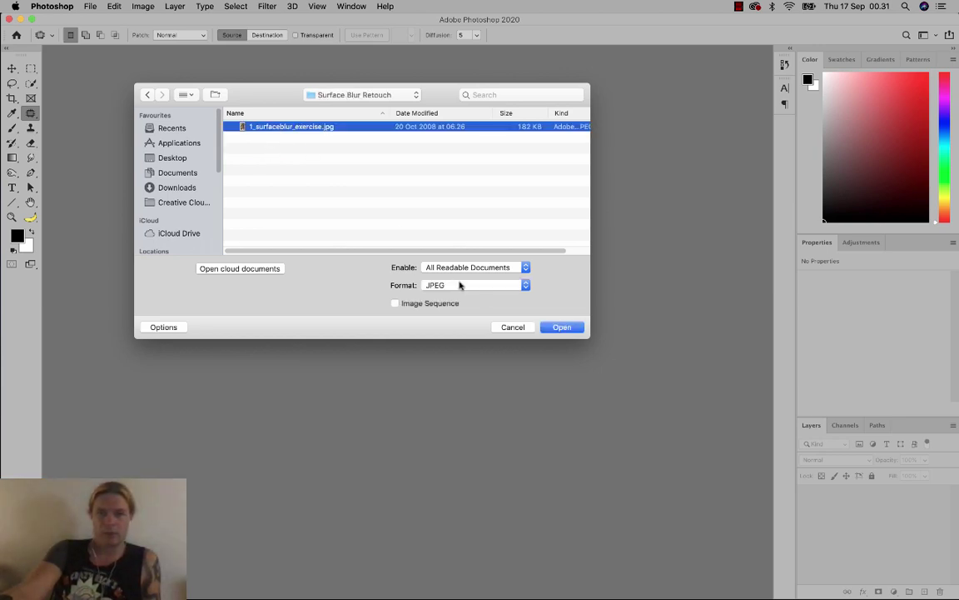
pyautogui.click(562, 328)
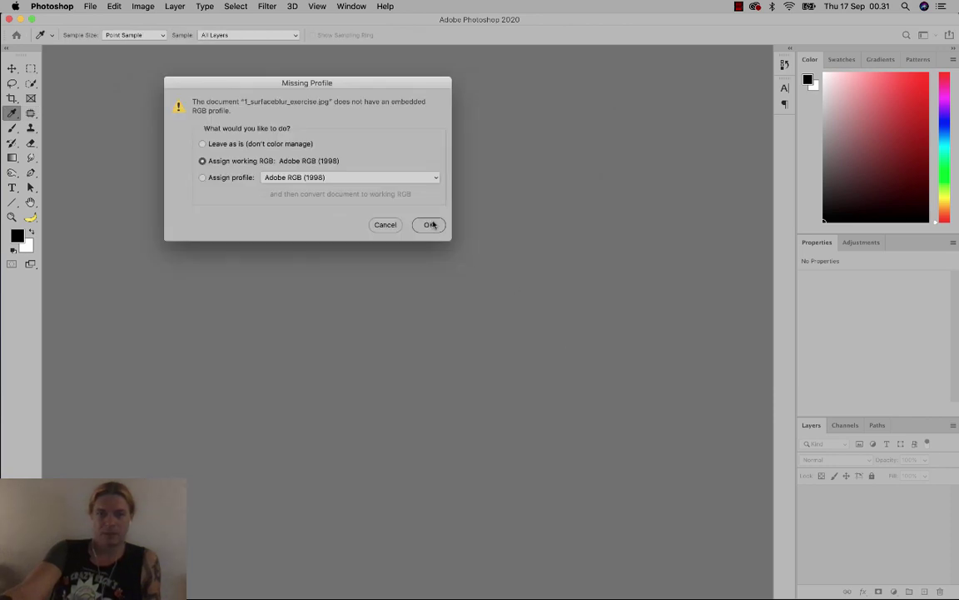
pyautogui.click(430, 225)
pyautogui.press('j')
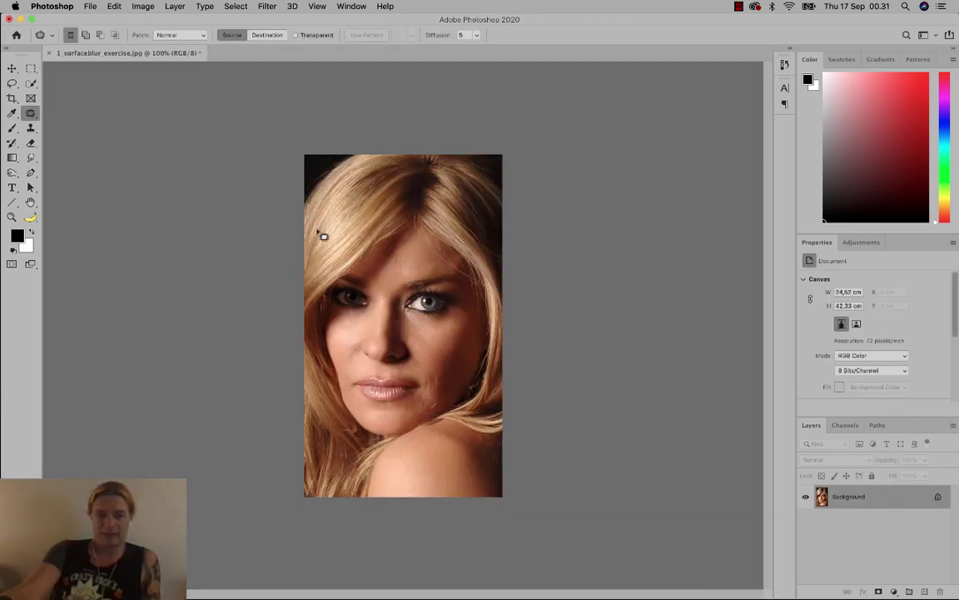
pyautogui.press('super+0')
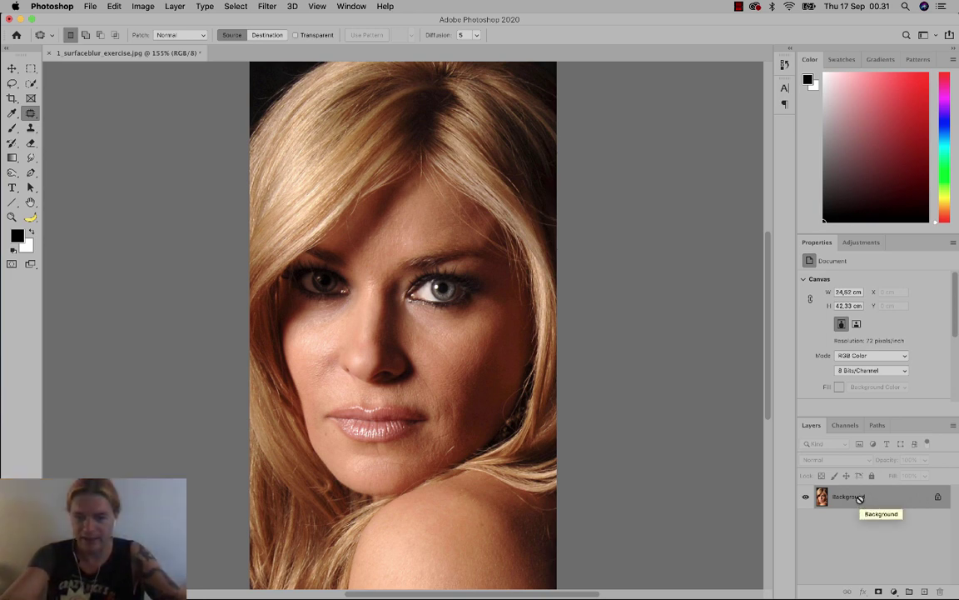
# Duplicate the Background layer and make the duplicate the active layer
pyautogui.press('super+j')
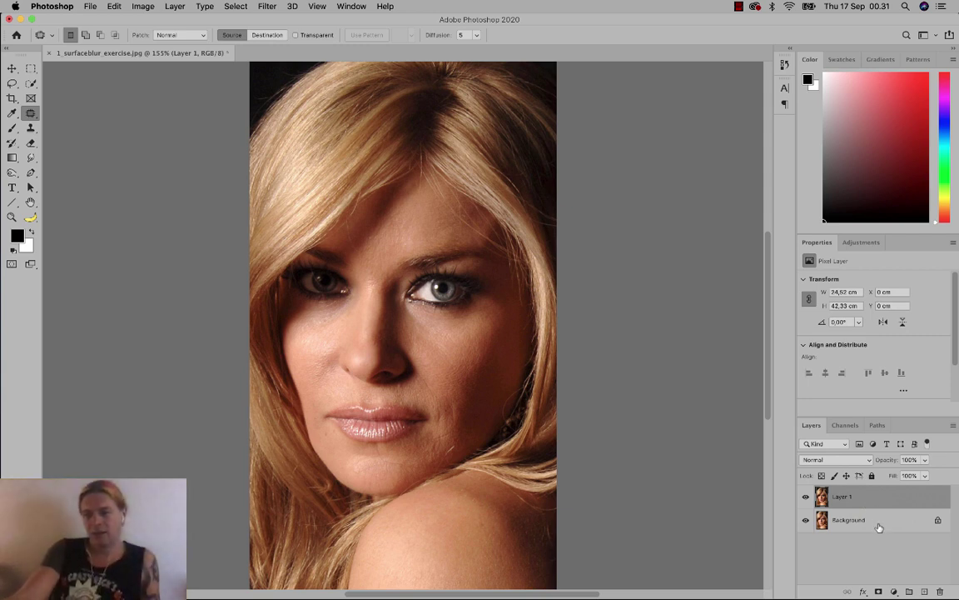
pyautogui.click(884, 524)
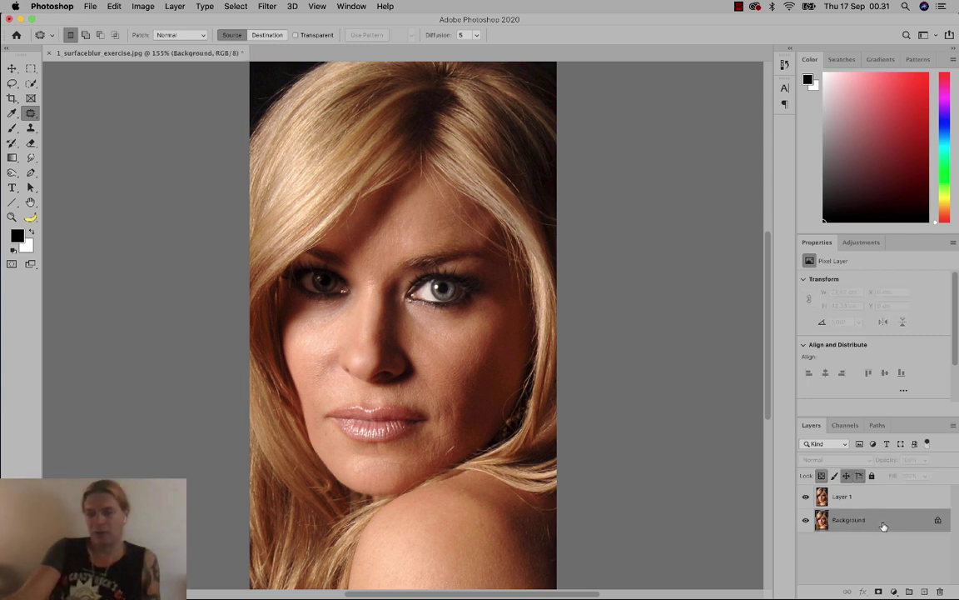
pyautogui.rightClick(883, 525)
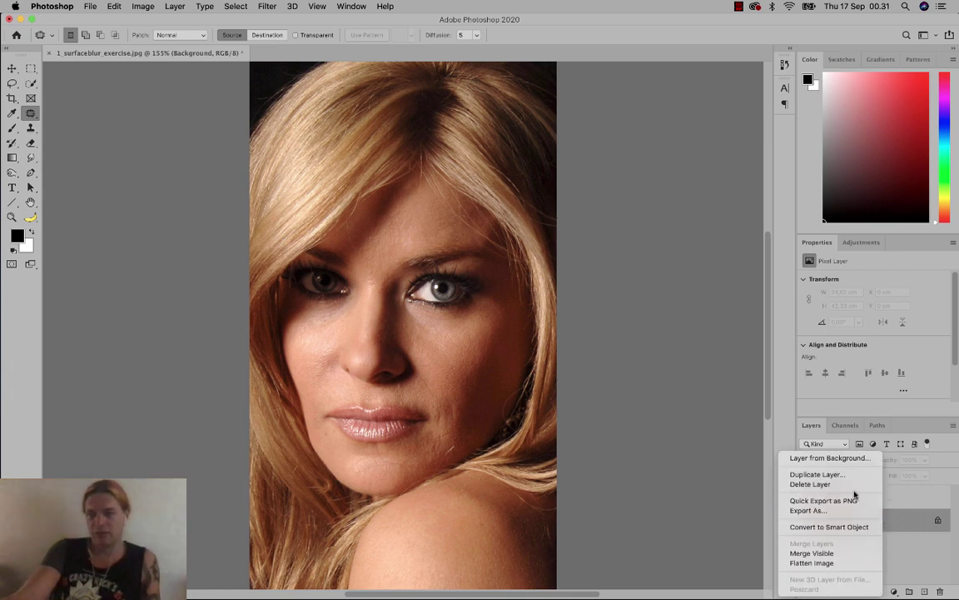
pyautogui.click(929, 545)
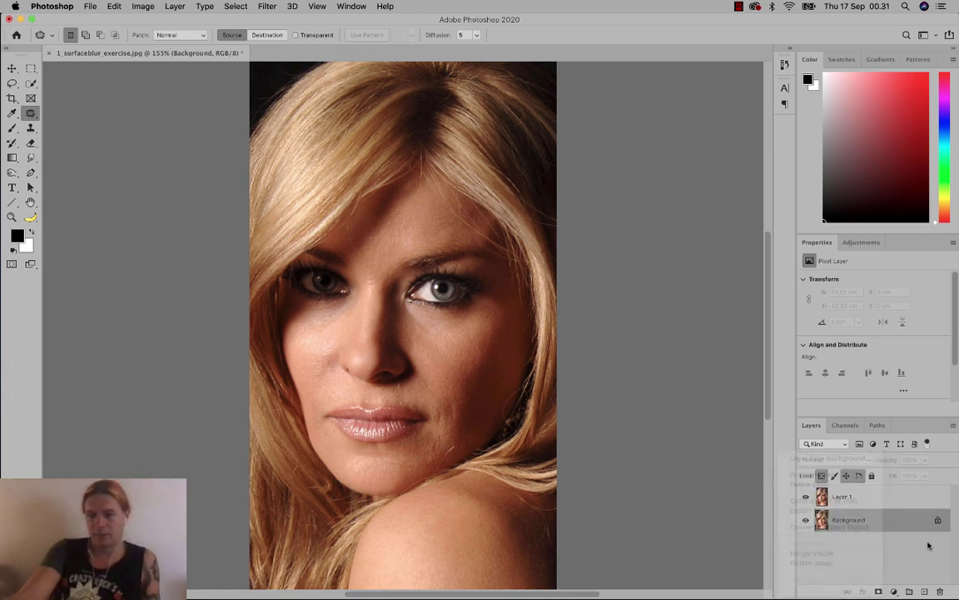
pyautogui.click(907, 502)
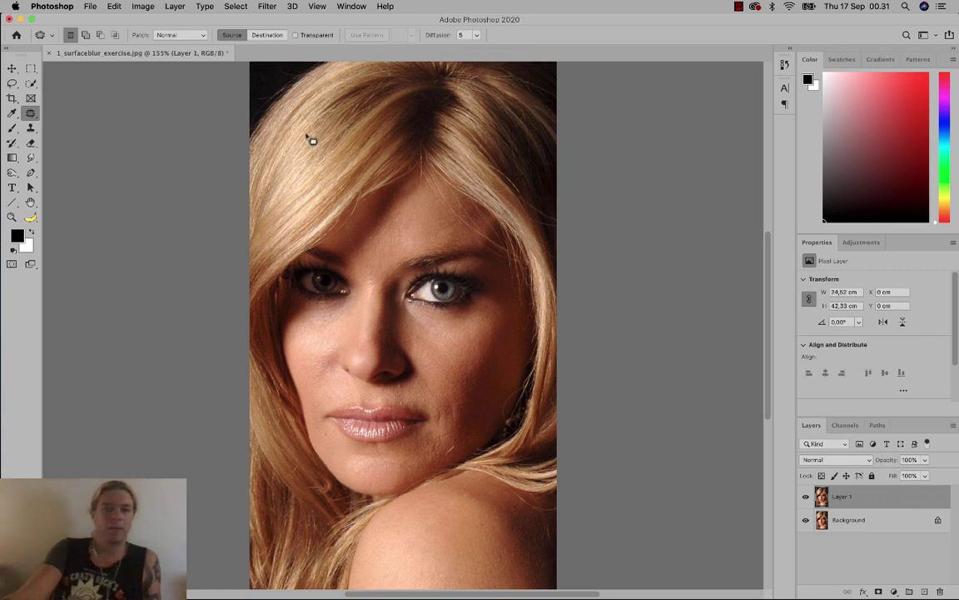
# Start the Surface Blur filter on Layer 1 and frame the face in the filter's preview
pyautogui.click(267, 5)
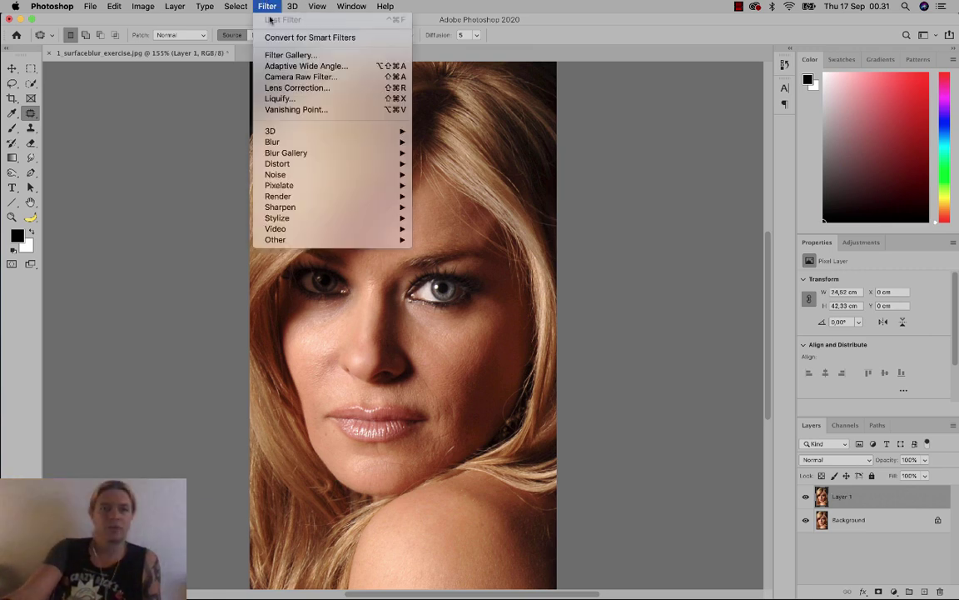
pyautogui.moveTo(295, 152)
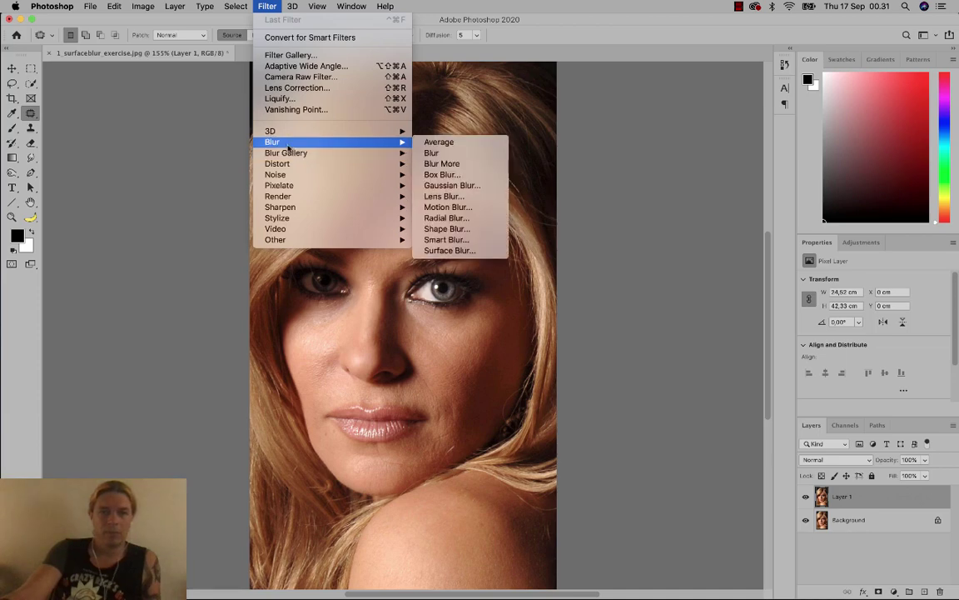
pyautogui.click(469, 252)
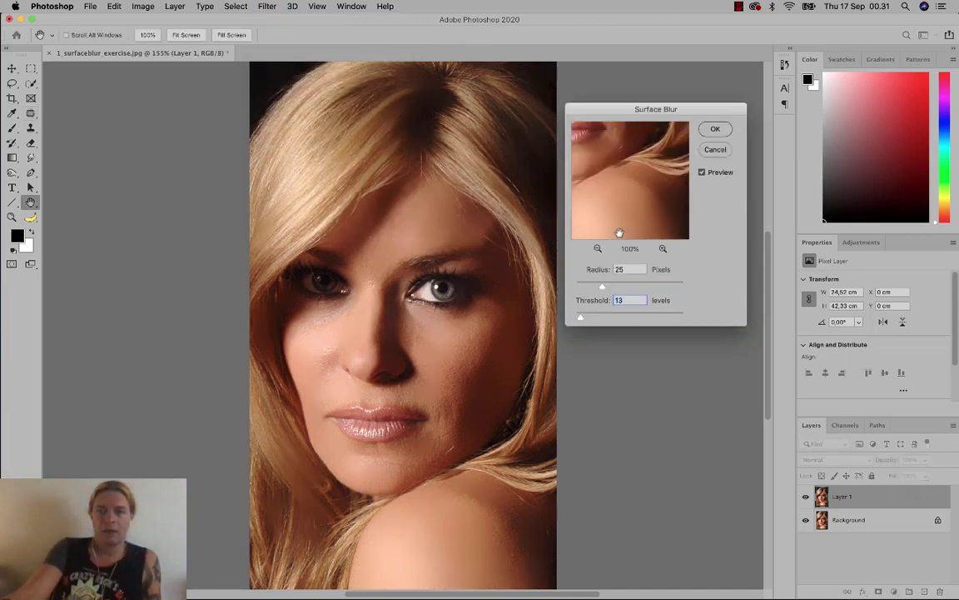
pyautogui.moveTo(620, 143); pyautogui.dragTo(644, 227)
pyautogui.moveTo(633, 154); pyautogui.dragTo(630, 197)
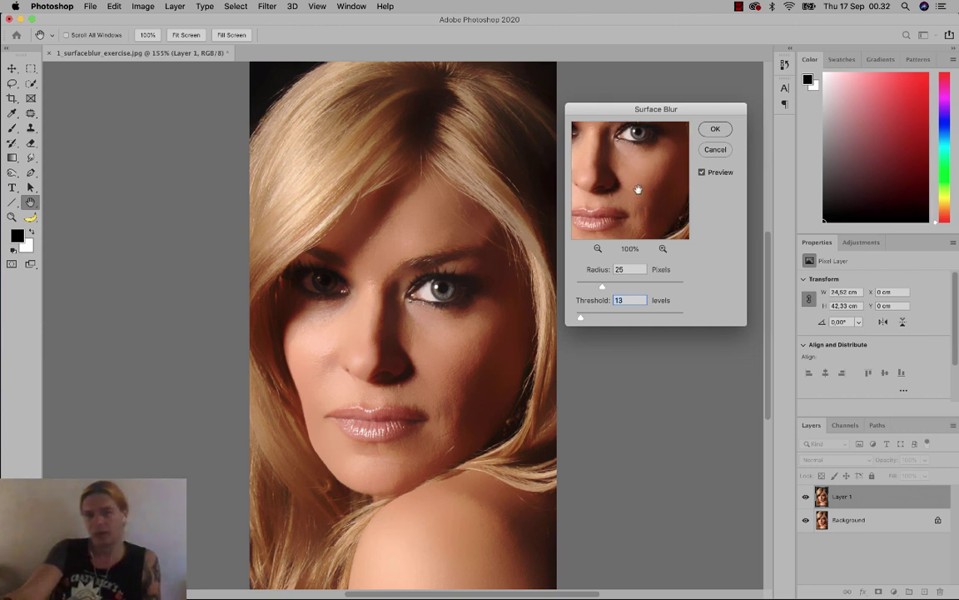
# Set the Surface Blur radius to 29 pixels, raise the threshold slightly above 18 levels, and apply the filter
pyautogui.moveTo(602, 286); pyautogui.dragTo(613, 287)
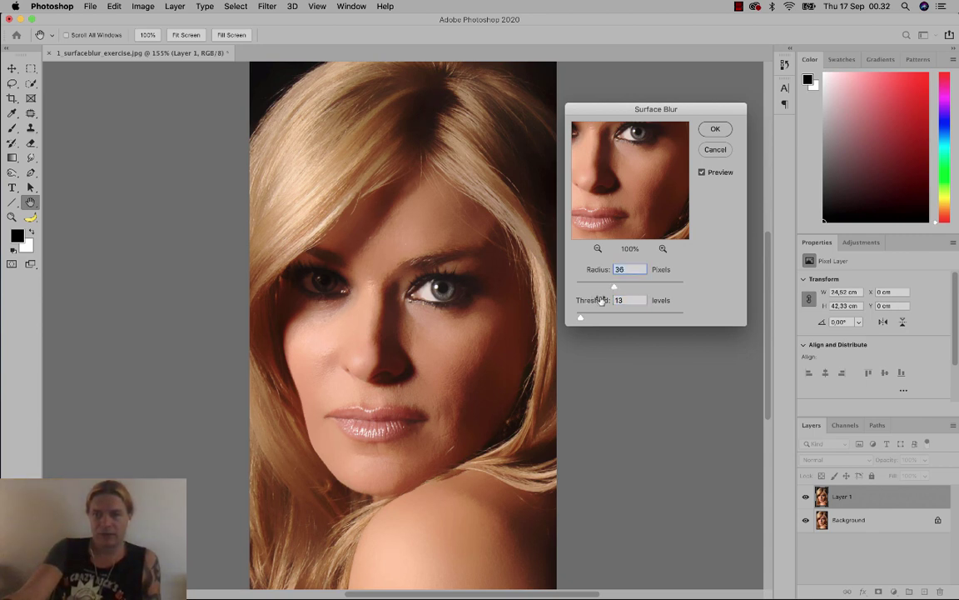
pyautogui.moveTo(581, 319)
pyautogui.mouseDown()
pyautogui.moveTo(618, 287)
pyautogui.moveTo(606, 317)
pyautogui.moveTo(583, 317)
pyautogui.mouseUp()
pyautogui.click(619, 287)
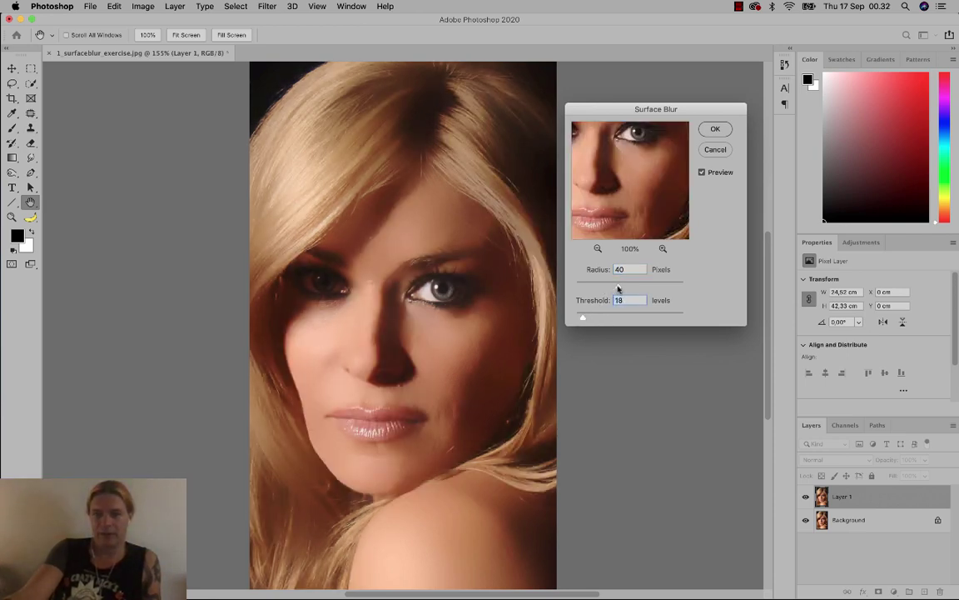
pyautogui.moveTo(619, 287)
pyautogui.mouseDown()
pyautogui.moveTo(601, 304)
pyautogui.moveTo(591, 300)
pyautogui.moveTo(600, 288)
pyautogui.mouseUp()
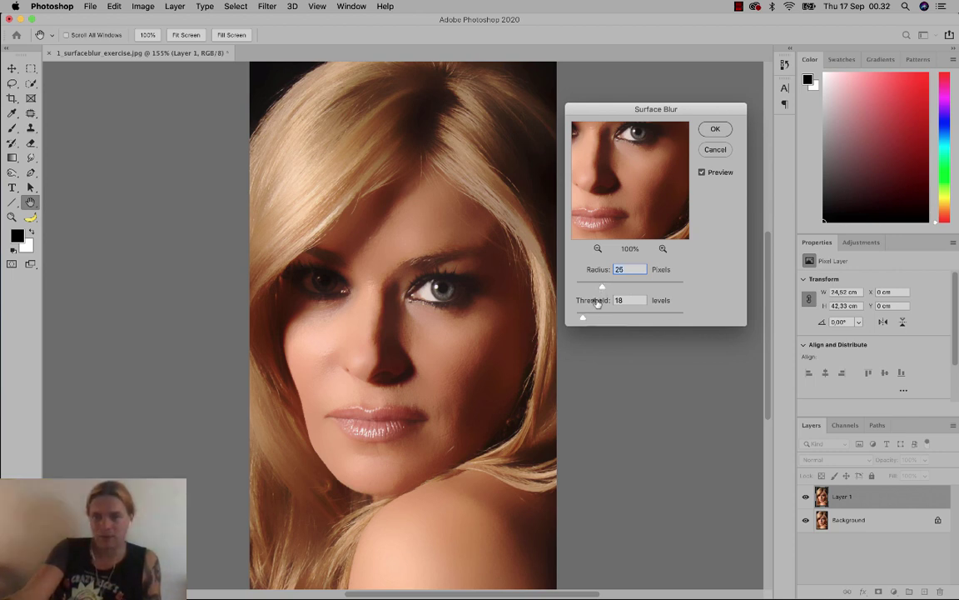
pyautogui.moveTo(602, 288); pyautogui.dragTo(606, 289)
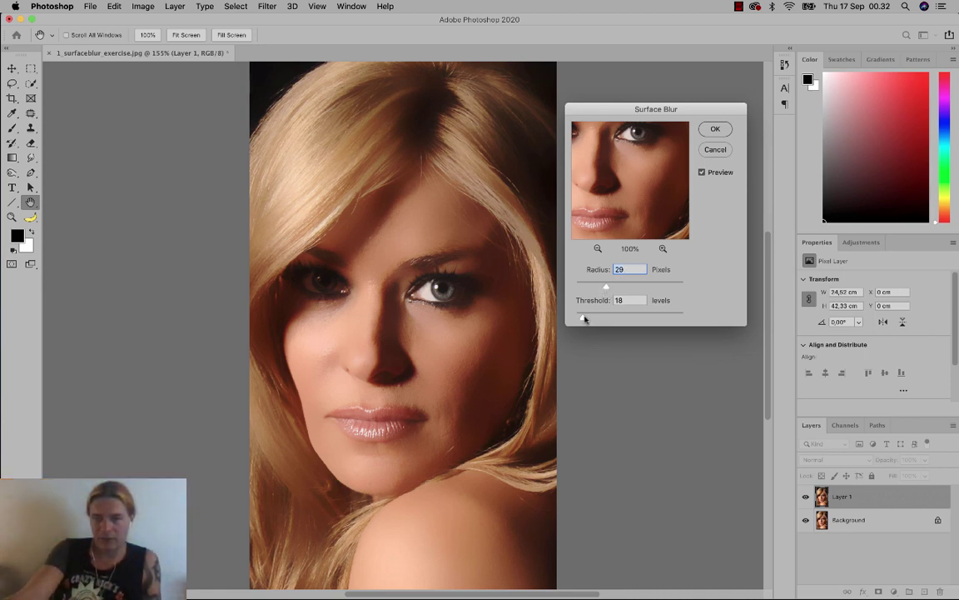
pyautogui.moveTo(583, 319); pyautogui.dragTo(587, 320)
pyautogui.click(713, 130)
pyautogui.press('j')
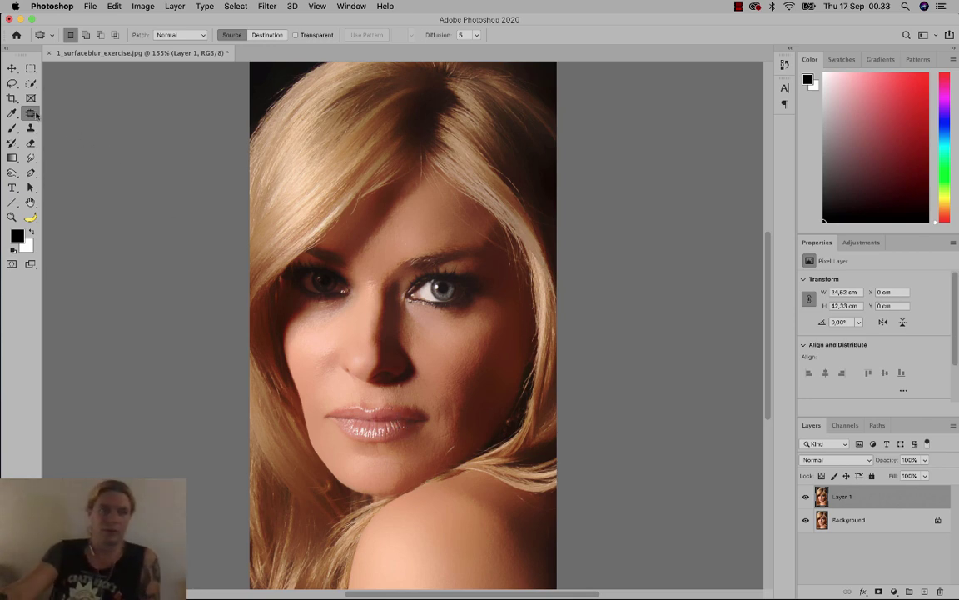
# Set up the Eraser tool with 50% opacity and a 79 px brush size
pyautogui.click(32, 147)
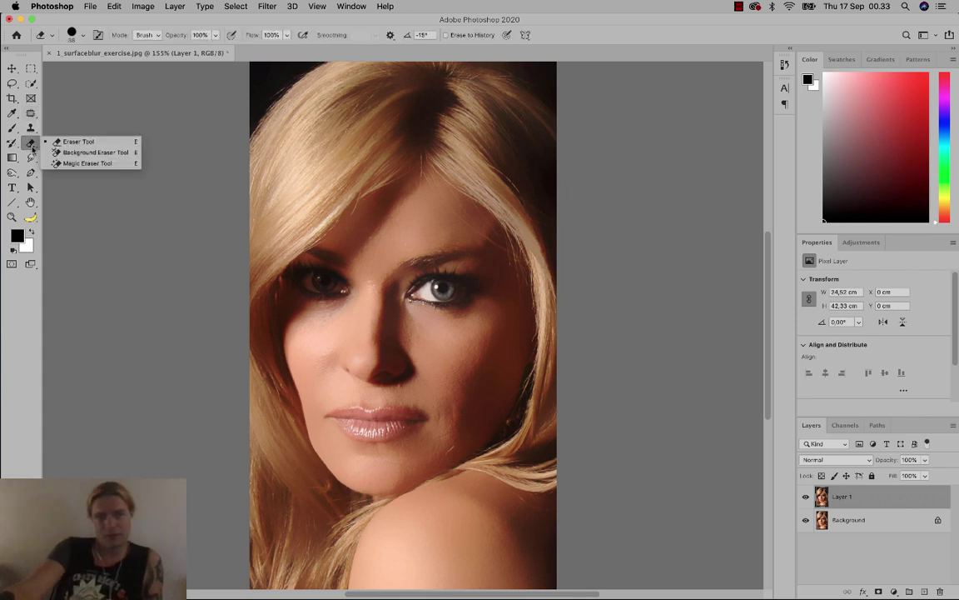
pyautogui.click(87, 144)
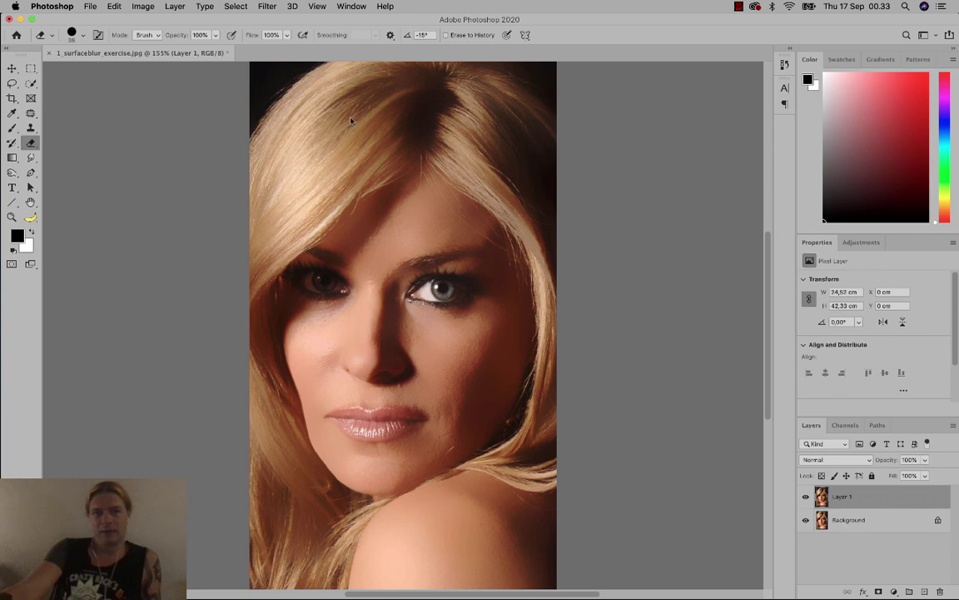
pyautogui.click(216, 38)
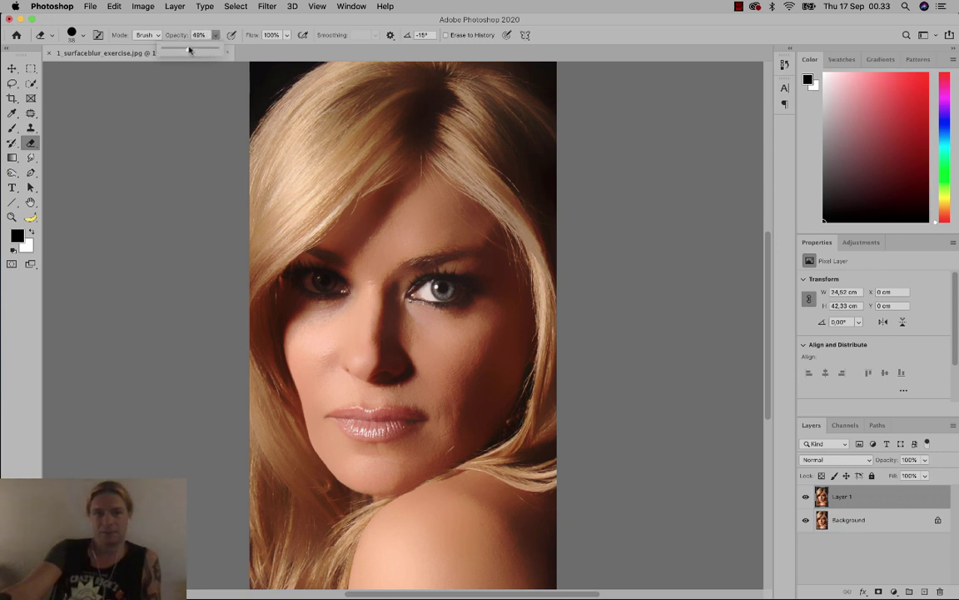
pyautogui.rightClick(345, 108)
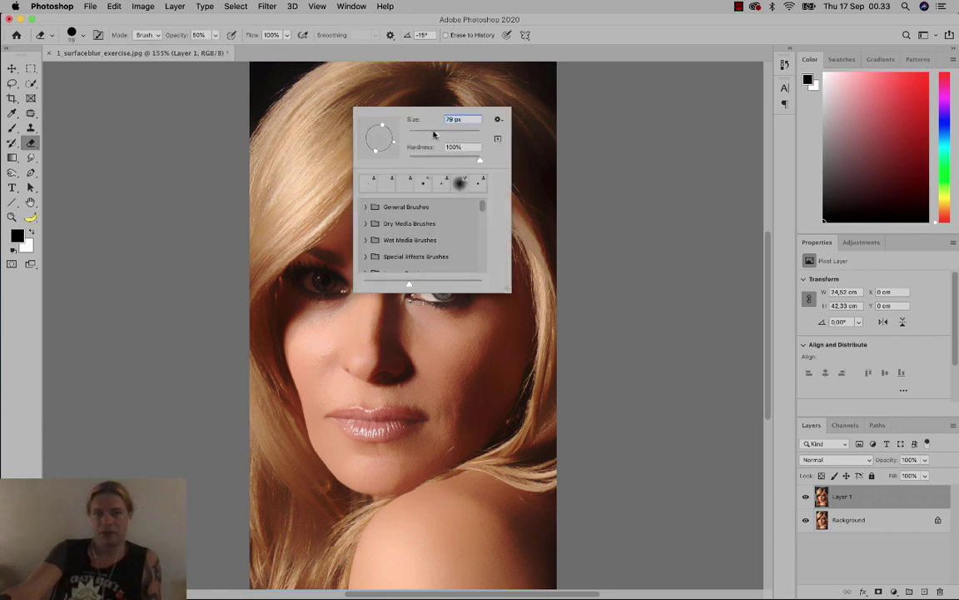
pyautogui.click(328, 98)
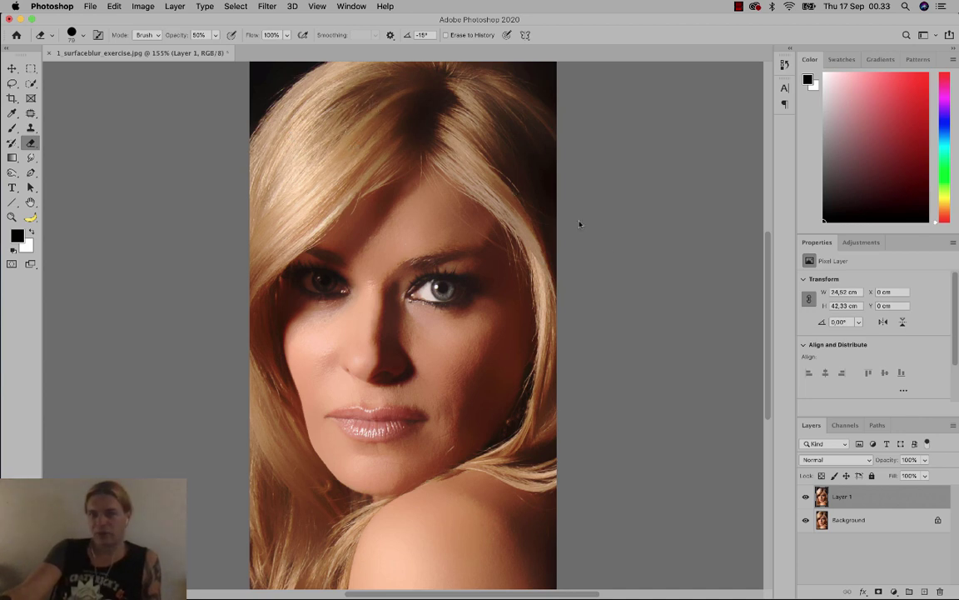
# Hide the Background layer and erase the blurred hair on Layer 1 across the top of the head and the left fringe
pyautogui.click(805, 522)
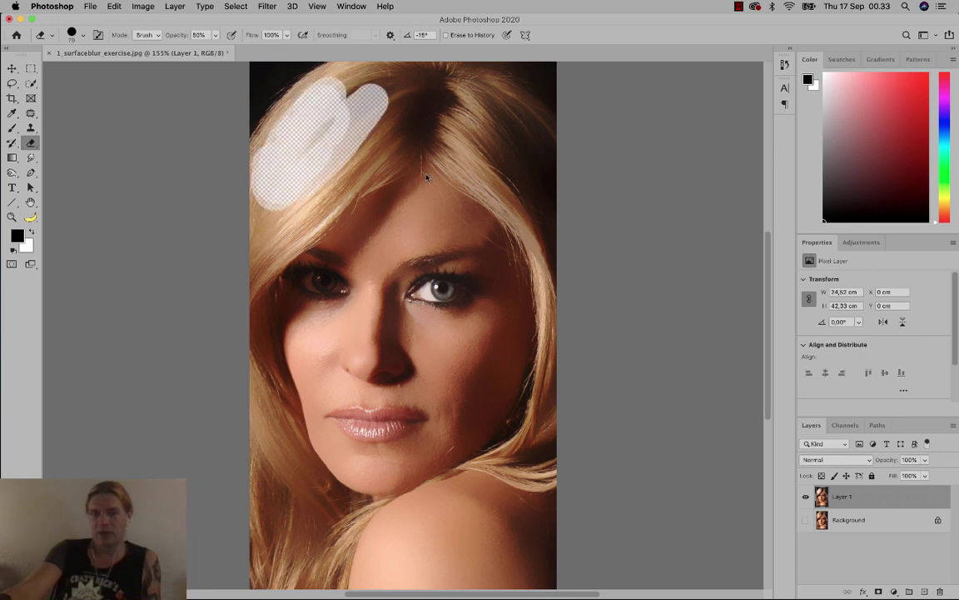
pyautogui.moveTo(304, 92)
pyautogui.mouseDown()
pyautogui.moveTo(240, 165)
pyautogui.moveTo(260, 126)
pyautogui.moveTo(252, 110)
pyautogui.moveTo(302, 82)
pyautogui.moveTo(230, 94)
pyautogui.moveTo(272, 82)
pyautogui.moveTo(246, 89)
pyautogui.moveTo(242, 71)
pyautogui.moveTo(298, 58)
pyautogui.moveTo(448, 56)
pyautogui.moveTo(412, 65)
pyautogui.moveTo(442, 71)
pyautogui.moveTo(402, 75)
pyautogui.moveTo(547, 86)
pyautogui.moveTo(559, 127)
pyautogui.moveTo(559, 118)
pyautogui.moveTo(554, 148)
pyautogui.moveTo(446, 92)
pyautogui.moveTo(592, 163)
pyautogui.moveTo(444, 79)
pyautogui.moveTo(504, 133)
pyautogui.moveTo(396, 96)
pyautogui.moveTo(279, 195)
pyautogui.moveTo(333, 145)
pyautogui.moveTo(269, 168)
pyautogui.mouseUp()
pyautogui.moveTo(389, 112)
pyautogui.mouseDown()
pyautogui.moveTo(316, 215)
pyautogui.moveTo(240, 285)
pyautogui.mouseUp()
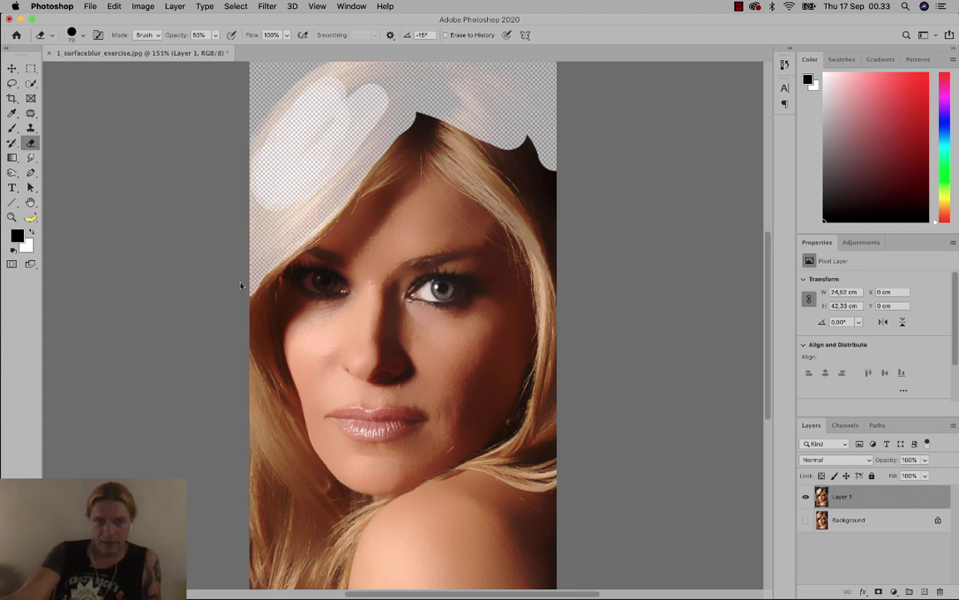
# Reduce the eraser hardness to 90% and erase the remaining blurred hair around the parting, crown and upper right of the face
pyautogui.rightClick(356, 139)
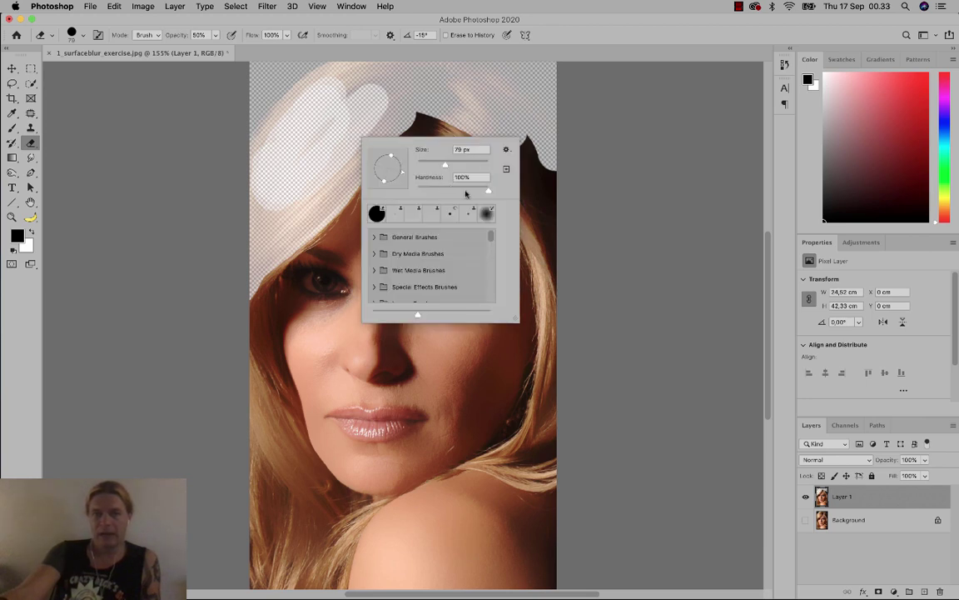
pyautogui.moveTo(484, 193); pyautogui.dragTo(481, 193)
pyautogui.moveTo(481, 193); pyautogui.dragTo(481, 193)
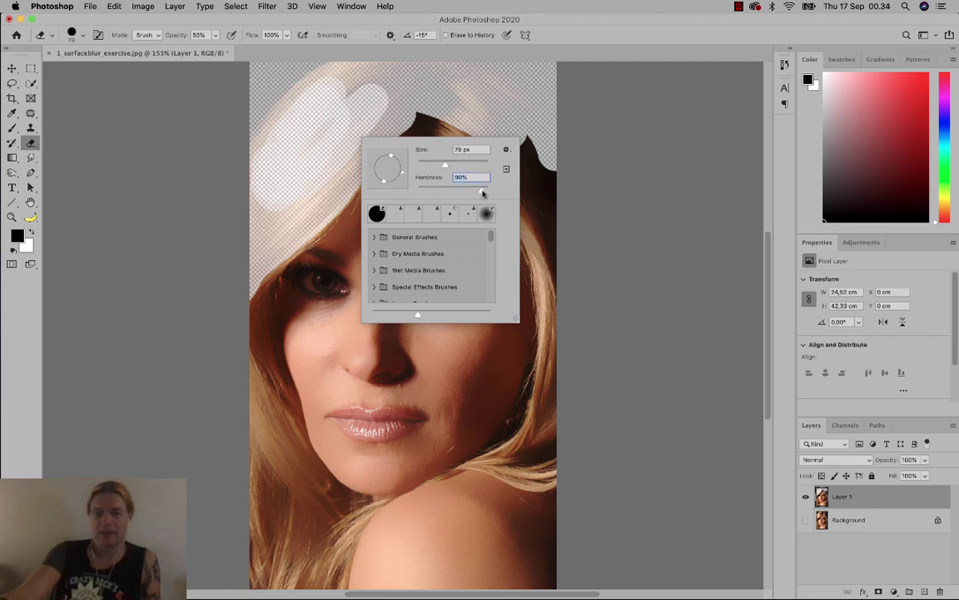
pyautogui.click(417, 107)
pyautogui.moveTo(418, 103)
pyautogui.mouseDown()
pyautogui.moveTo(435, 120)
pyautogui.moveTo(381, 137)
pyautogui.moveTo(405, 107)
pyautogui.moveTo(384, 130)
pyautogui.moveTo(409, 130)
pyautogui.moveTo(375, 145)
pyautogui.moveTo(384, 140)
pyautogui.moveTo(339, 180)
pyautogui.moveTo(443, 115)
pyautogui.moveTo(530, 175)
pyautogui.moveTo(534, 119)
pyautogui.moveTo(557, 158)
pyautogui.moveTo(451, 105)
pyautogui.moveTo(526, 174)
pyautogui.moveTo(537, 201)
pyautogui.moveTo(556, 202)
pyautogui.moveTo(555, 230)
pyautogui.moveTo(513, 182)
pyautogui.moveTo(482, 172)
pyautogui.moveTo(438, 127)
pyautogui.moveTo(529, 219)
pyautogui.moveTo(558, 295)
pyautogui.mouseUp()
pyautogui.moveTo(427, 185)
pyautogui.mouseDown()
pyautogui.moveTo(429, 141)
pyautogui.moveTo(527, 219)
pyautogui.moveTo(556, 294)
pyautogui.moveTo(560, 243)
pyautogui.moveTo(530, 201)
pyautogui.moveTo(473, 169)
pyautogui.moveTo(445, 137)
pyautogui.moveTo(443, 115)
pyautogui.moveTo(477, 134)
pyautogui.mouseUp()
pyautogui.moveTo(549, 178)
pyautogui.mouseDown()
pyautogui.moveTo(522, 150)
pyautogui.moveTo(567, 214)
pyautogui.moveTo(553, 114)
pyautogui.moveTo(484, 92)
pyautogui.moveTo(373, 93)
pyautogui.moveTo(436, 62)
pyautogui.moveTo(540, 79)
pyautogui.mouseUp()
pyautogui.moveTo(563, 126)
pyautogui.mouseDown()
pyautogui.moveTo(269, 101)
pyautogui.moveTo(305, 91)
pyautogui.moveTo(268, 160)
pyautogui.moveTo(241, 149)
pyautogui.moveTo(379, 73)
pyautogui.mouseUp()
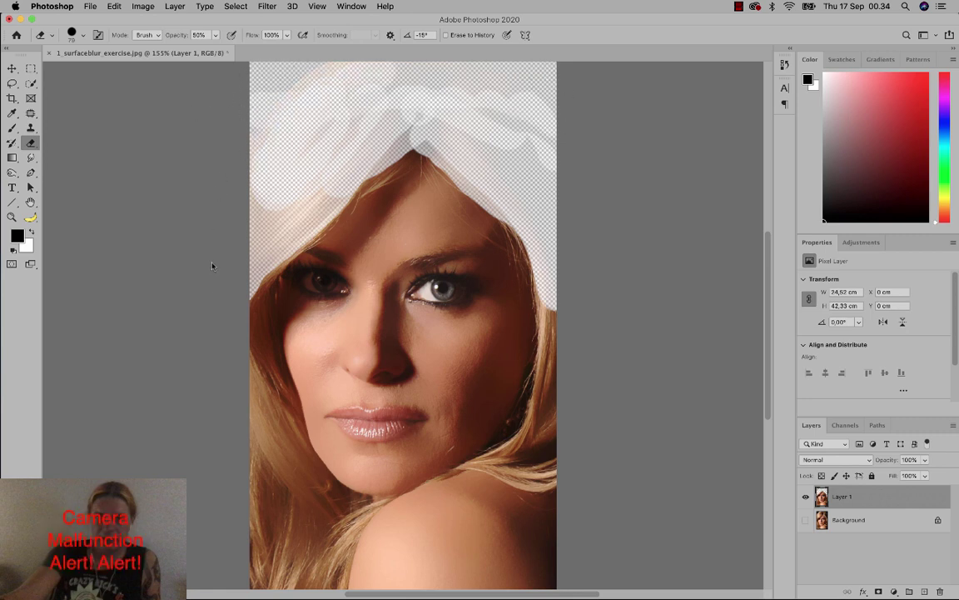
# Erase the blurred hair along the left side of the face down to the shoulder on Layer 1
pyautogui.moveTo(248, 263); pyautogui.dragTo(259, 263)
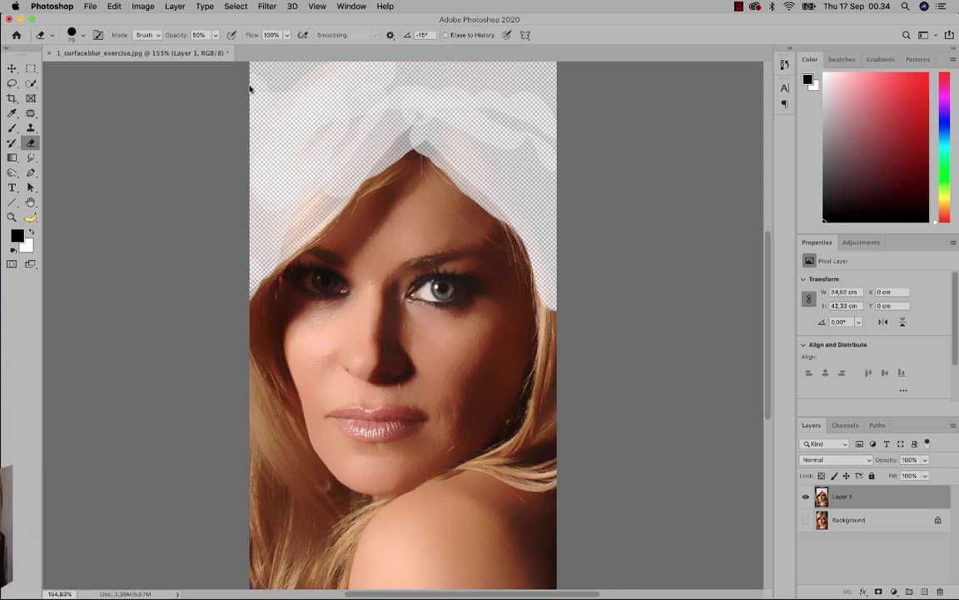
pyautogui.moveTo(239, 331)
pyautogui.mouseDown()
pyautogui.moveTo(246, 317)
pyautogui.moveTo(236, 528)
pyautogui.moveTo(261, 490)
pyautogui.moveTo(259, 533)
pyautogui.mouseUp()
pyautogui.moveTo(263, 594)
pyautogui.mouseDown()
pyautogui.moveTo(308, 578)
pyautogui.moveTo(315, 588)
pyautogui.moveTo(321, 537)
pyautogui.mouseUp()
pyautogui.press('super+1')
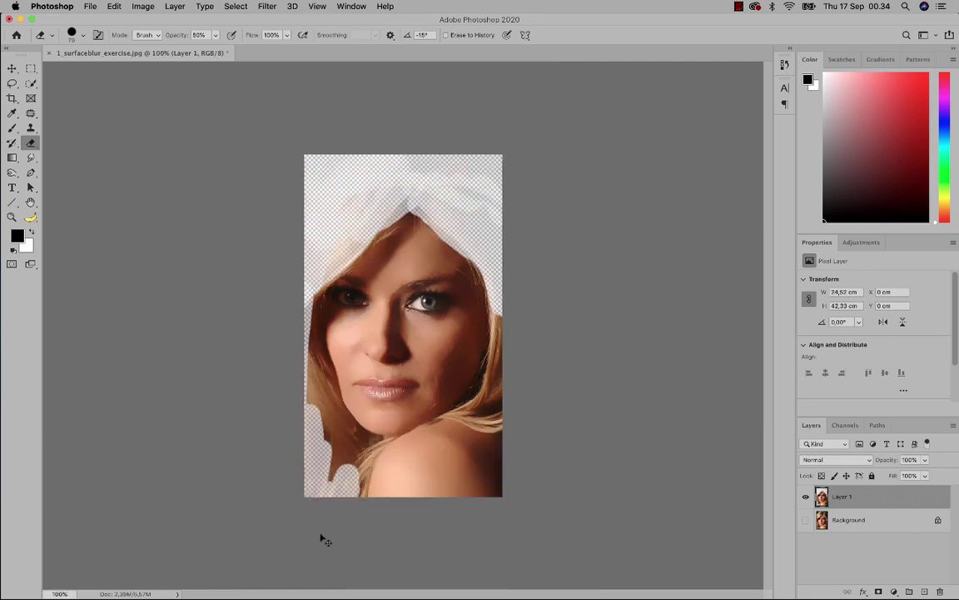
pyautogui.moveTo(308, 289)
pyautogui.mouseDown()
pyautogui.moveTo(314, 419)
pyautogui.moveTo(310, 327)
pyautogui.moveTo(332, 429)
pyautogui.moveTo(328, 517)
pyautogui.moveTo(351, 499)
pyautogui.moveTo(359, 463)
pyautogui.moveTo(301, 313)
pyautogui.moveTo(338, 481)
pyautogui.moveTo(334, 537)
pyautogui.moveTo(356, 498)
pyautogui.moveTo(364, 446)
pyautogui.moveTo(334, 414)
pyautogui.moveTo(322, 365)
pyautogui.moveTo(306, 352)
pyautogui.moveTo(323, 315)
pyautogui.moveTo(329, 332)
pyautogui.moveTo(310, 312)
pyautogui.moveTo(315, 475)
pyautogui.moveTo(317, 488)
pyautogui.moveTo(328, 442)
pyautogui.moveTo(327, 492)
pyautogui.moveTo(317, 467)
pyautogui.mouseUp()
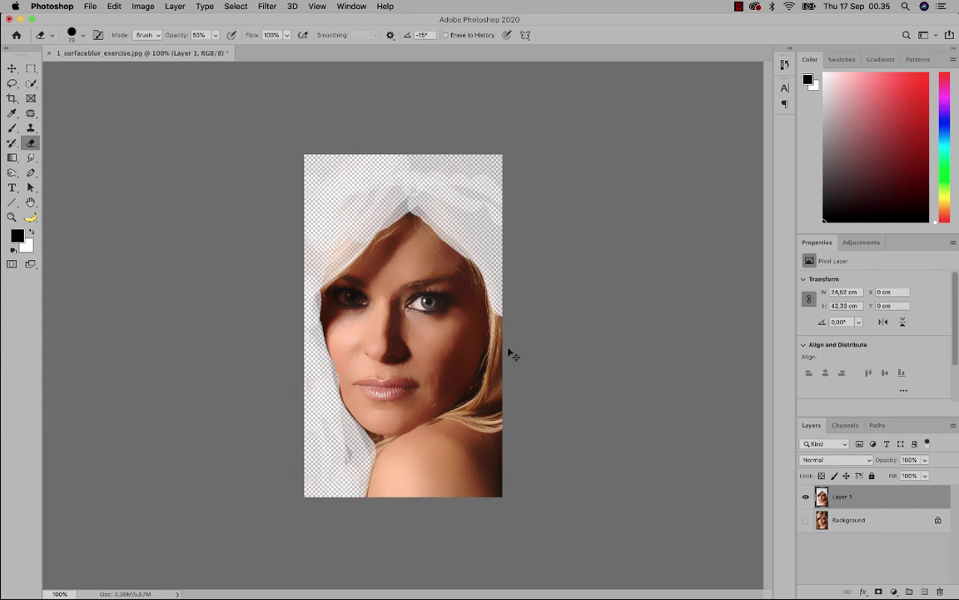
# Erase the blurred hair beside the right cheek and above the shoulder, reducing the eraser size to 36 px for the narrow areas
pyautogui.moveTo(510, 353)
pyautogui.mouseDown()
pyautogui.moveTo(501, 316)
pyautogui.moveTo(484, 396)
pyautogui.moveTo(505, 380)
pyautogui.moveTo(503, 394)
pyautogui.moveTo(477, 413)
pyautogui.moveTo(508, 414)
pyautogui.moveTo(464, 416)
pyautogui.mouseUp()
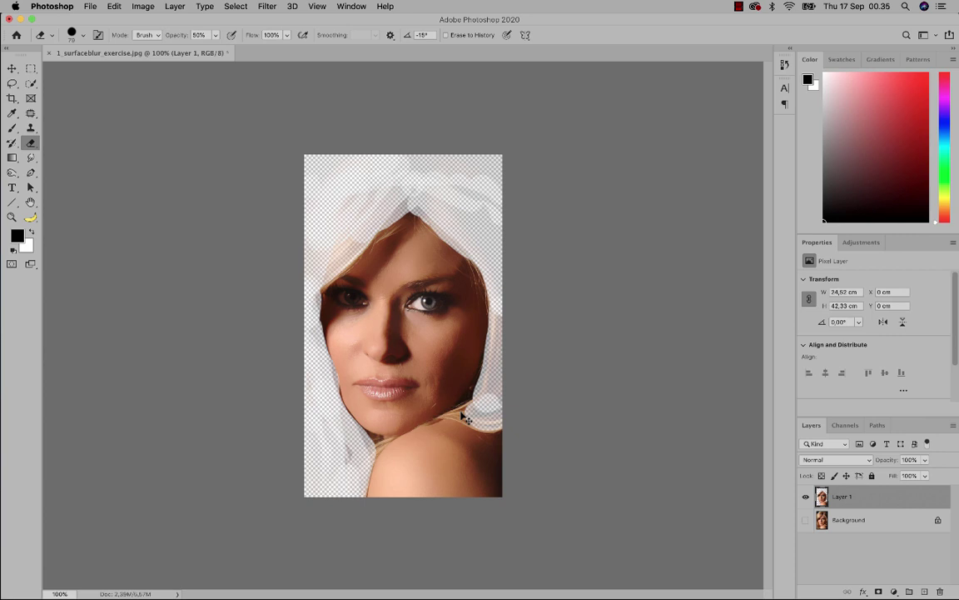
pyautogui.rightClick(503, 375)
pyautogui.moveTo(584, 404); pyautogui.dragTo(569, 403)
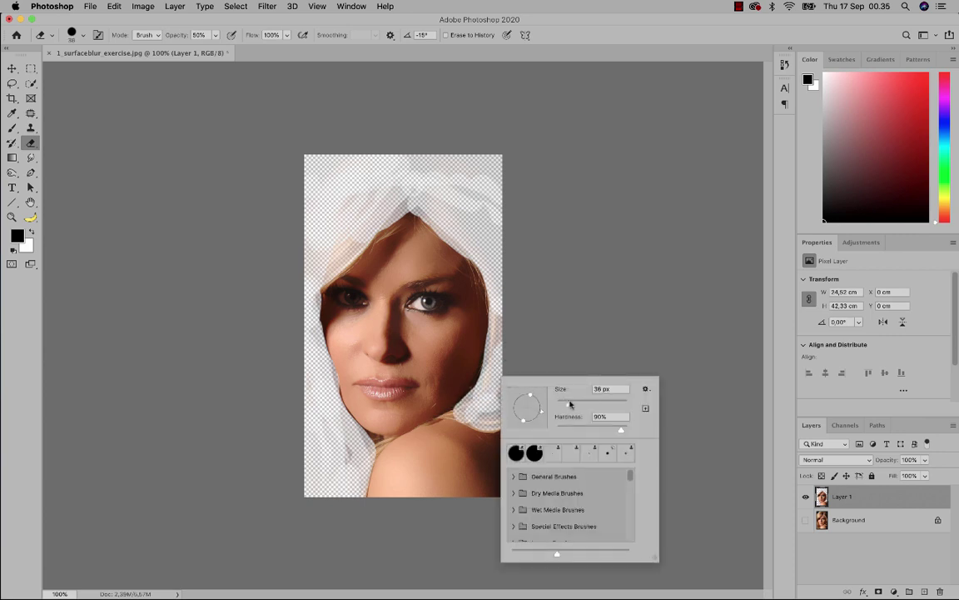
pyautogui.click(450, 416)
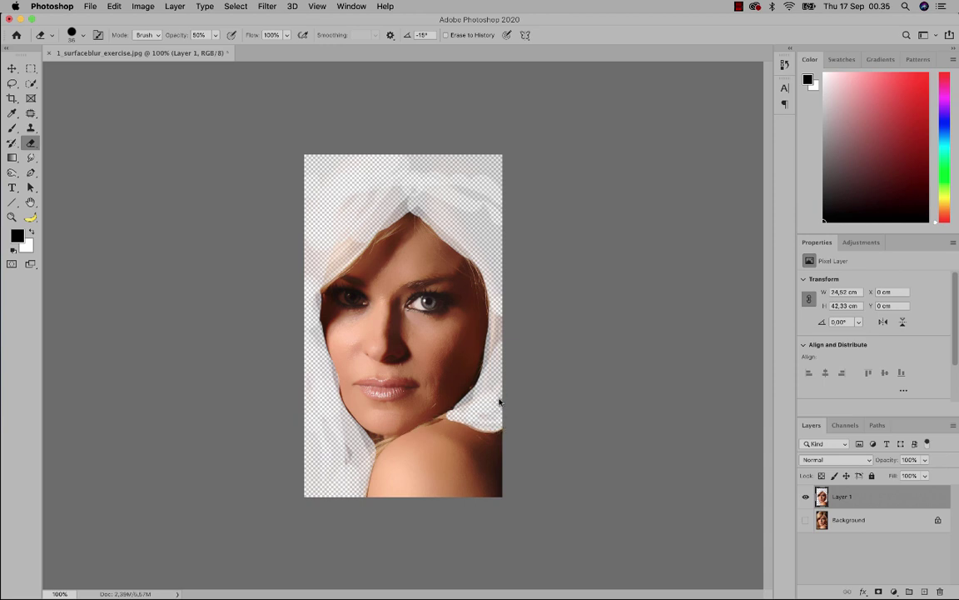
# Erase the blurred copy over both eyes on Layer 1, using a 23 px eraser
pyautogui.moveTo(421, 305)
pyautogui.mouseDown()
pyautogui.moveTo(440, 306)
pyautogui.moveTo(422, 306)
pyautogui.mouseUp()
pyautogui.rightClick(421, 306)
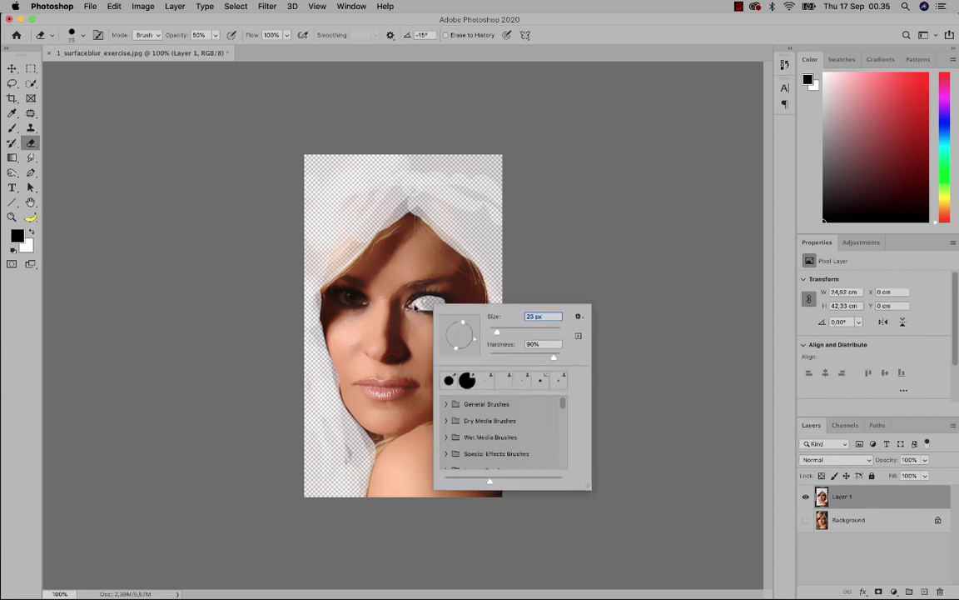
pyautogui.click(414, 308)
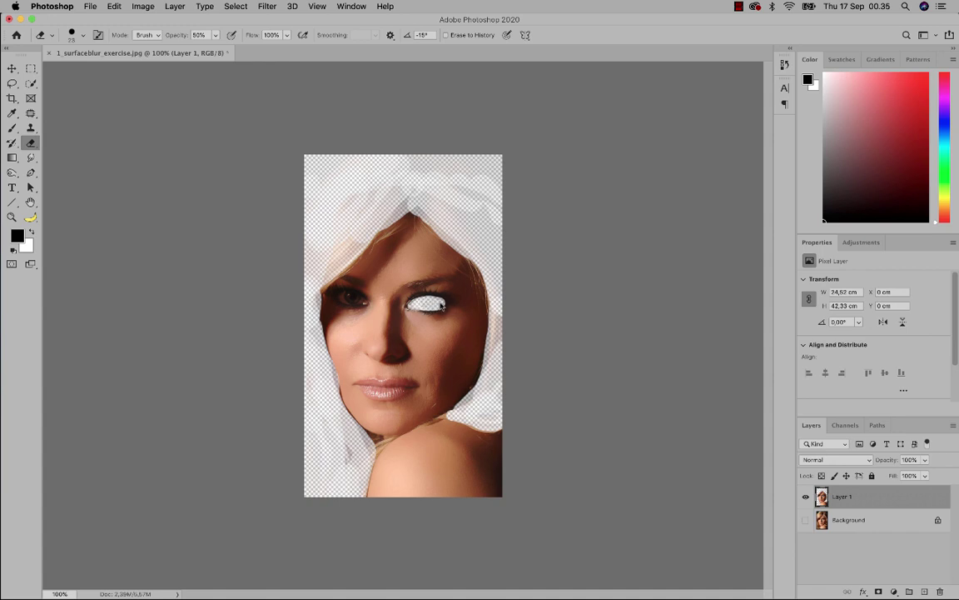
pyautogui.click(351, 298)
# Set the eraser to 19 px with 70% hardness and erase the blurred copy along both eyebrows on Layer 1
pyautogui.rightClick(424, 295)
pyautogui.click(483, 319)
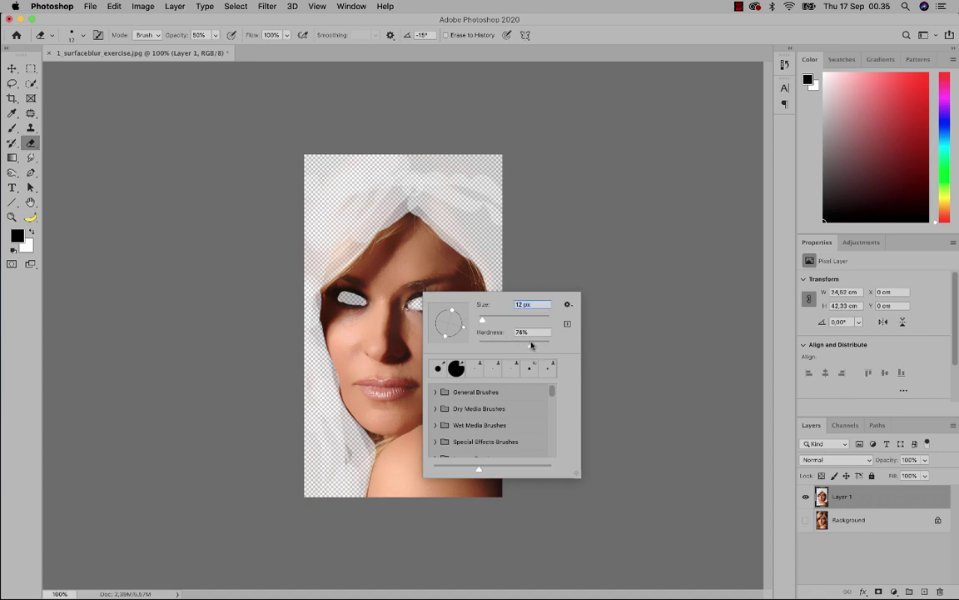
pyautogui.click(530, 345)
pyautogui.rightClick(412, 284)
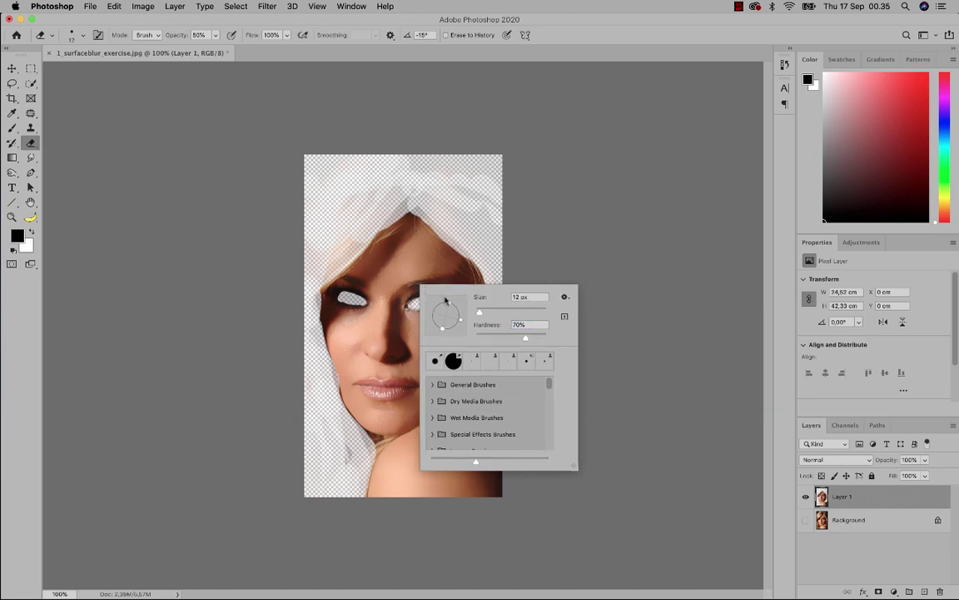
pyautogui.write('19')
pyautogui.press('Return')
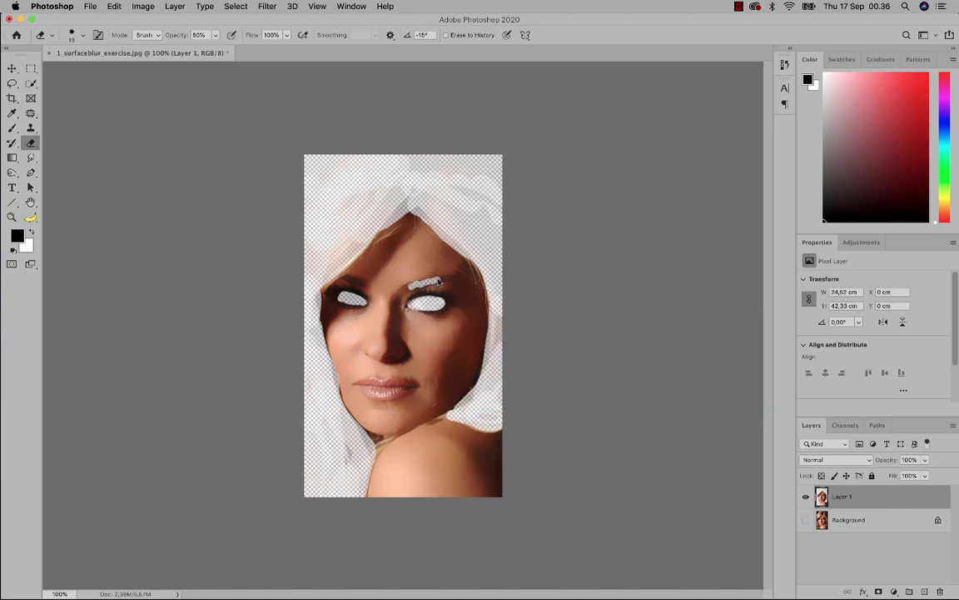
pyautogui.moveTo(440, 282)
pyautogui.mouseDown()
pyautogui.moveTo(414, 282)
pyautogui.moveTo(455, 280)
pyautogui.mouseUp()
pyautogui.moveTo(361, 285); pyautogui.dragTo(338, 279)
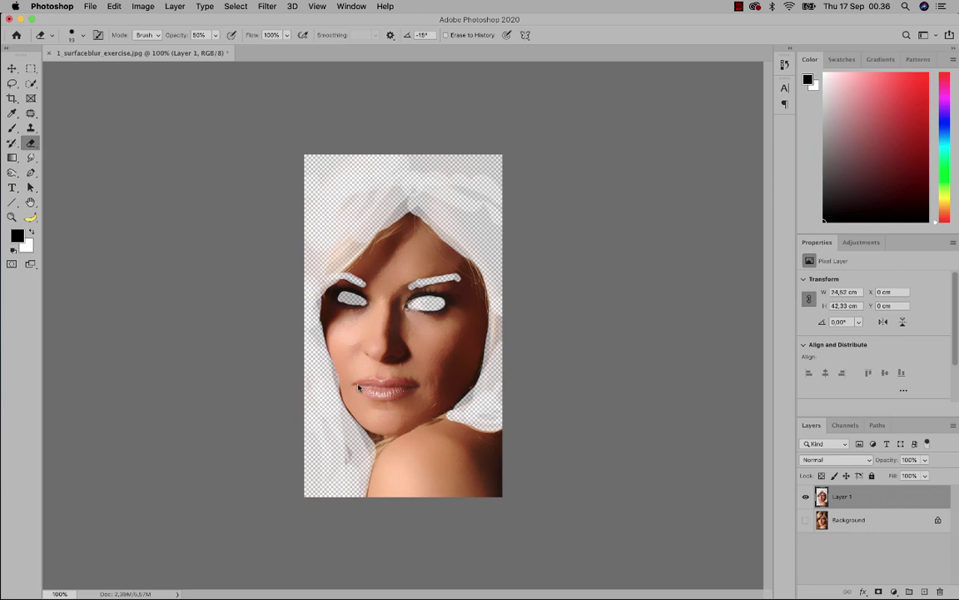
# Erase the blurred copy over the lips and along the base of the nose around the nostrils on Layer 1
pyautogui.moveTo(367, 396)
pyautogui.mouseDown()
pyautogui.moveTo(398, 390)
pyautogui.moveTo(363, 392)
pyautogui.moveTo(377, 390)
pyautogui.mouseUp()
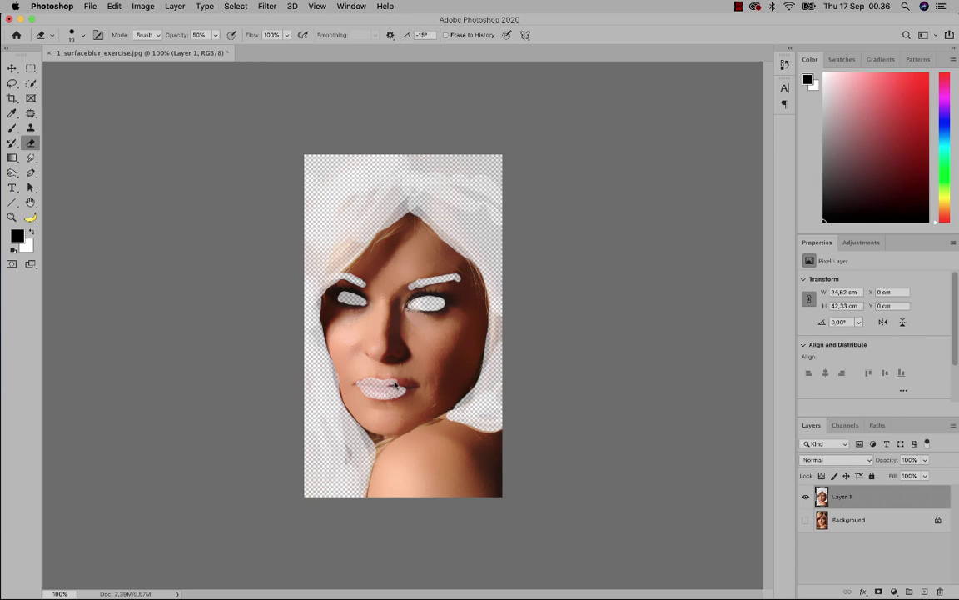
pyautogui.moveTo(394, 385); pyautogui.dragTo(410, 388)
pyautogui.moveTo(374, 359); pyautogui.dragTo(396, 359)
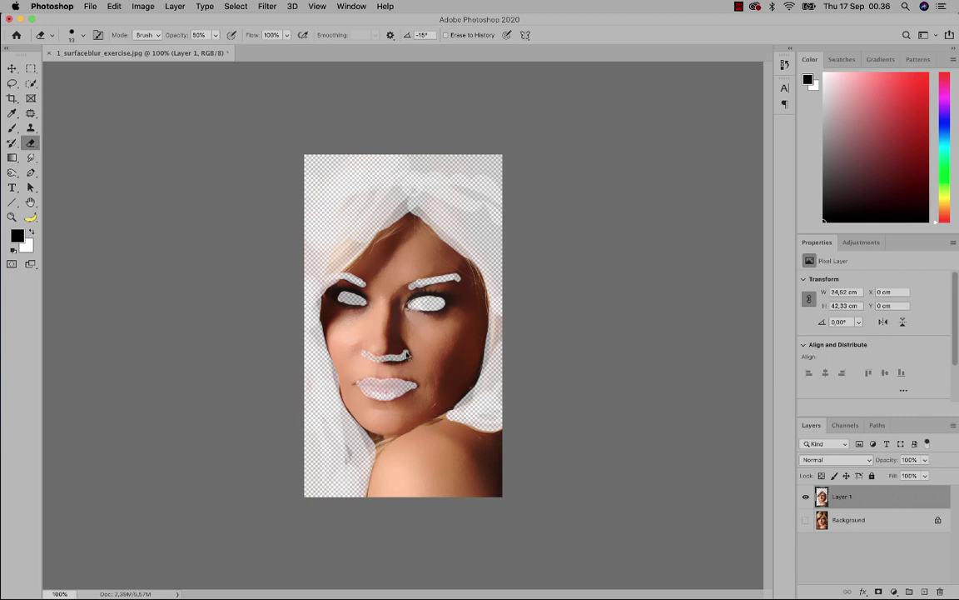
pyautogui.moveTo(363, 353); pyautogui.dragTo(392, 356)
# Increase the eraser size to 30 px and erase the leftover blurred hair below the jaw and beside the neck
pyautogui.rightClick(375, 408)
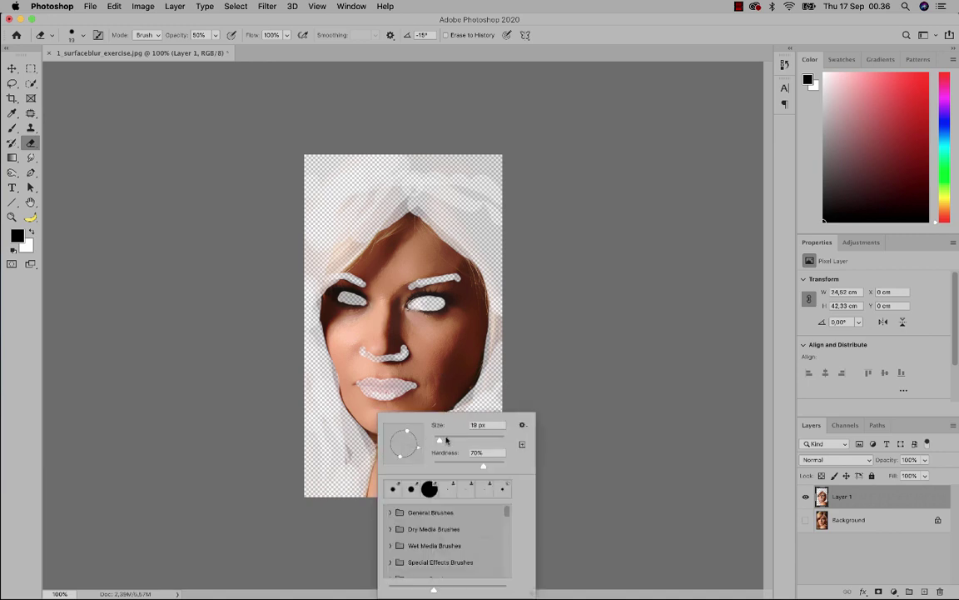
pyautogui.moveTo(446, 440); pyautogui.dragTo(454, 439)
pyautogui.press('Return')
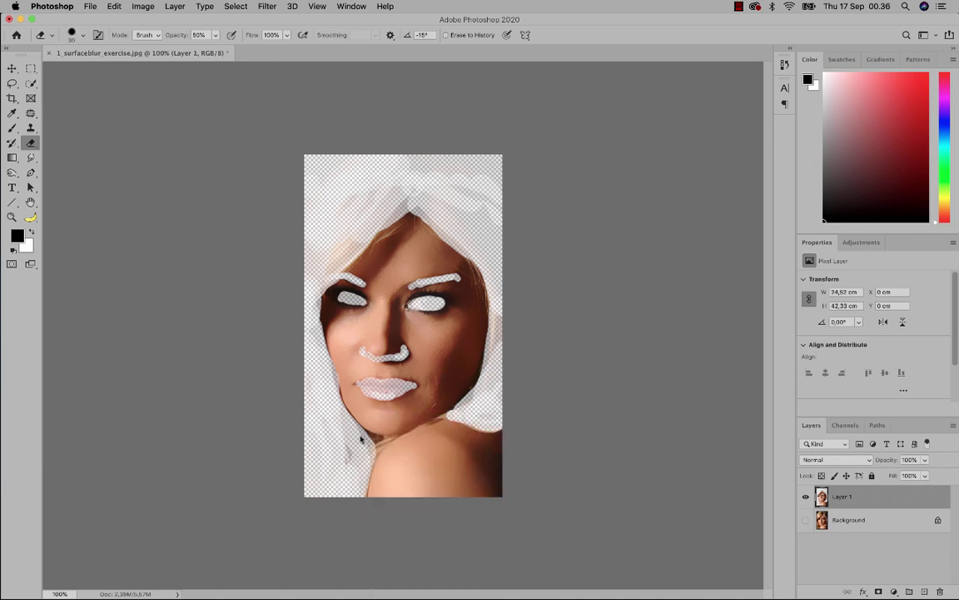
pyautogui.moveTo(361, 439); pyautogui.dragTo(372, 454)
pyautogui.moveTo(336, 414)
pyautogui.mouseDown()
pyautogui.moveTo(347, 401)
pyautogui.moveTo(335, 395)
pyautogui.mouseUp()
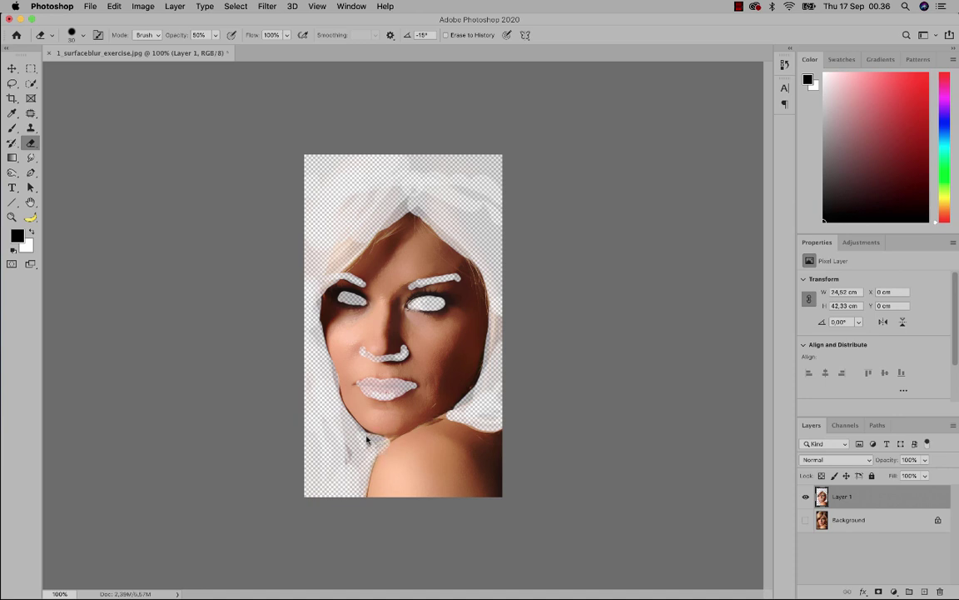
pyautogui.moveTo(367, 438); pyautogui.dragTo(346, 419)
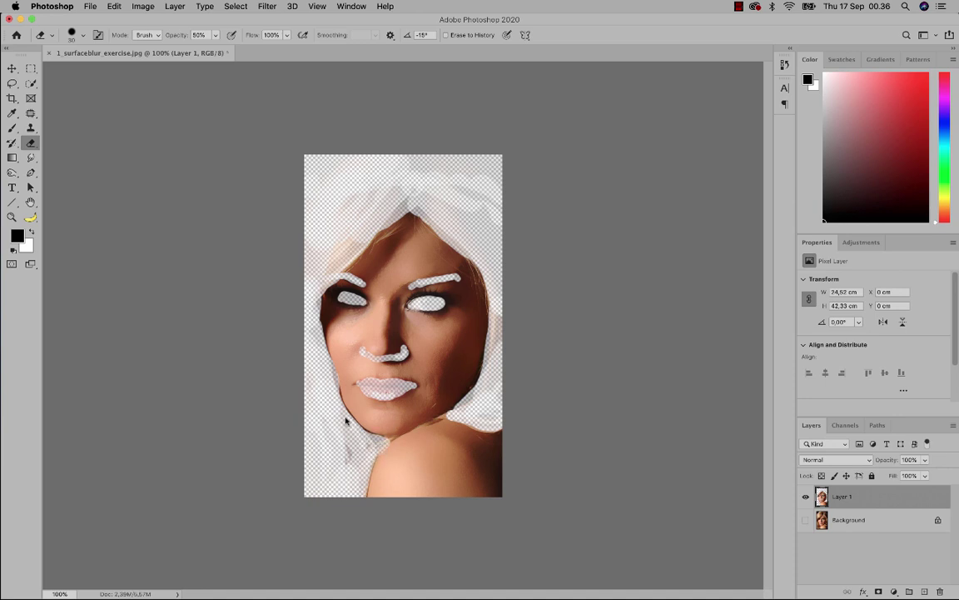
# Show the Background layer and examine the brighter eye and its eyebrow up close for blurred detail
pyautogui.click(805, 523)
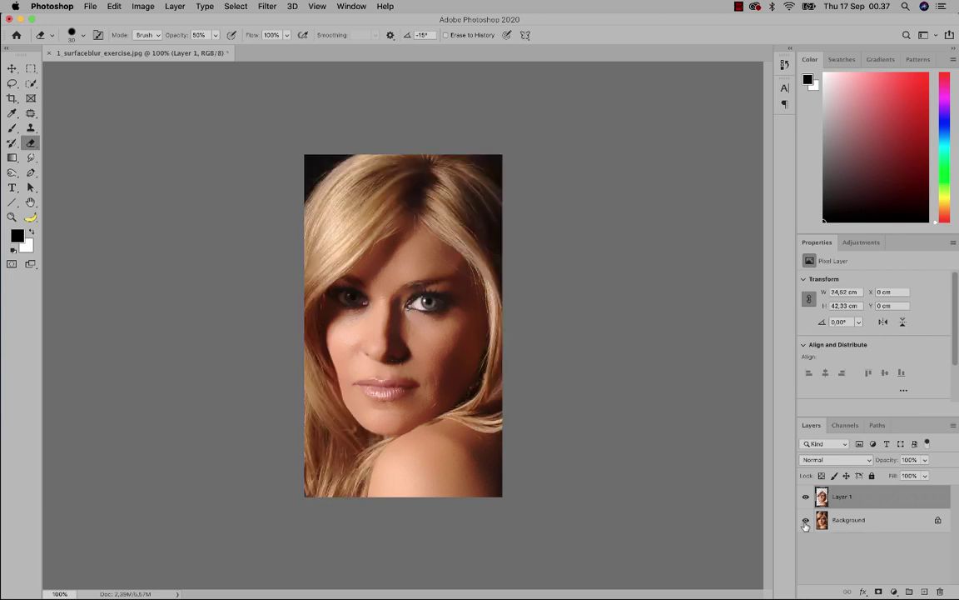
pyautogui.click(805, 522)
pyautogui.click(805, 522)
pyautogui.click(12, 217)
pyautogui.moveTo(364, 250); pyautogui.dragTo(466, 328)
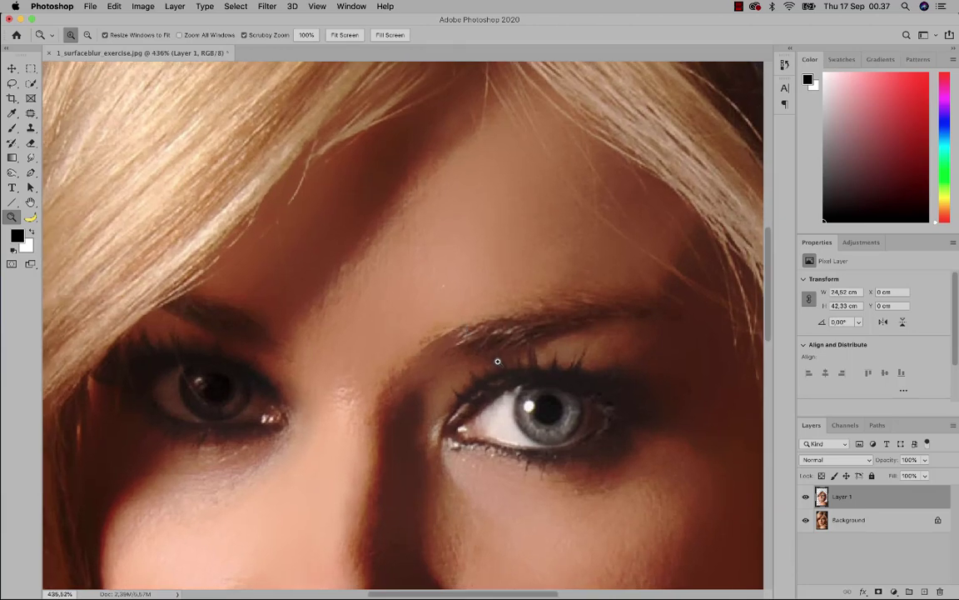
pyautogui.scroll(-3, 497, 361)
pyautogui.hscroll(3, 497, 361)
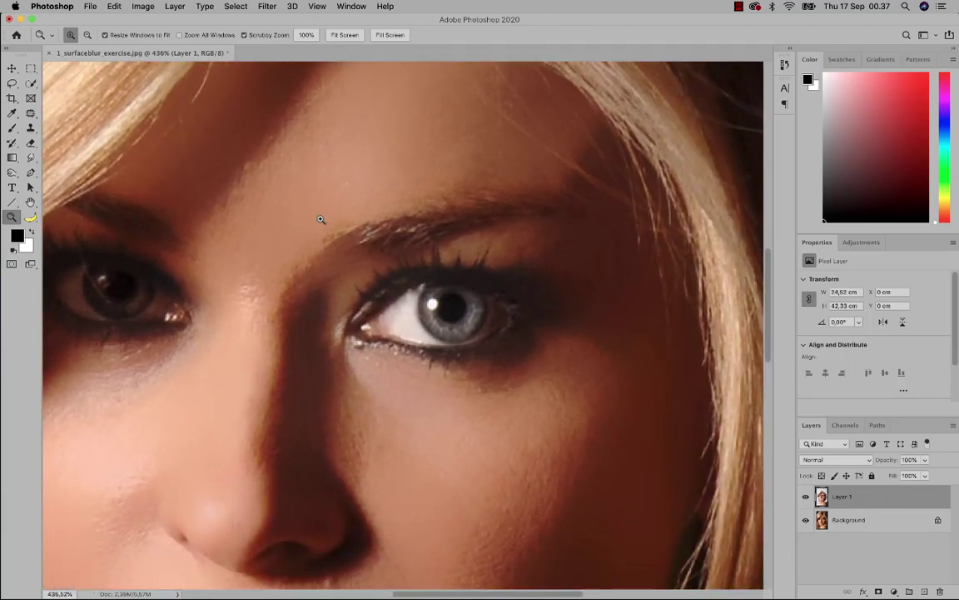
pyautogui.moveTo(321, 219); pyautogui.dragTo(340, 233)
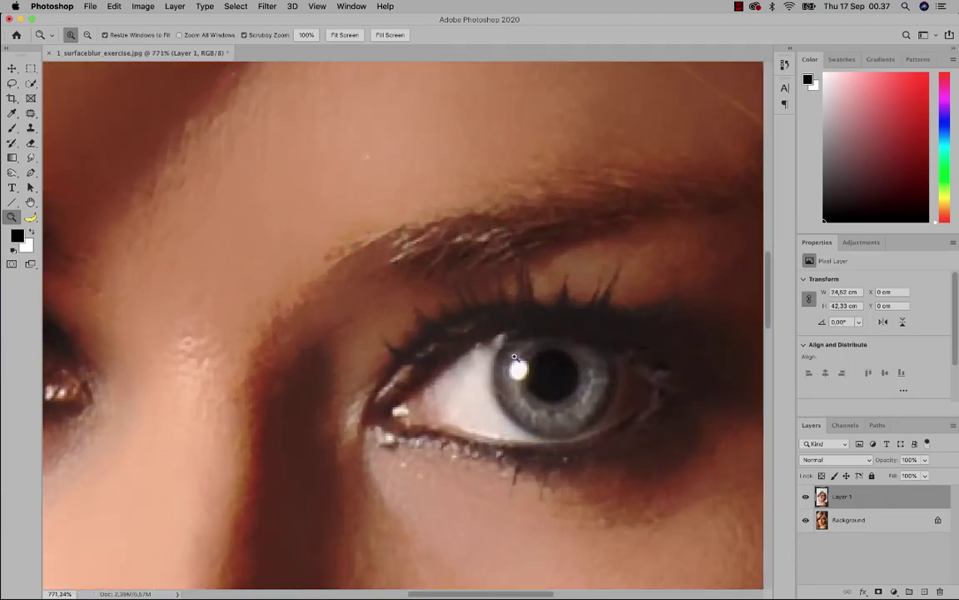
pyautogui.scroll(-3, 514, 357)
pyautogui.hscroll(3, 514, 357)
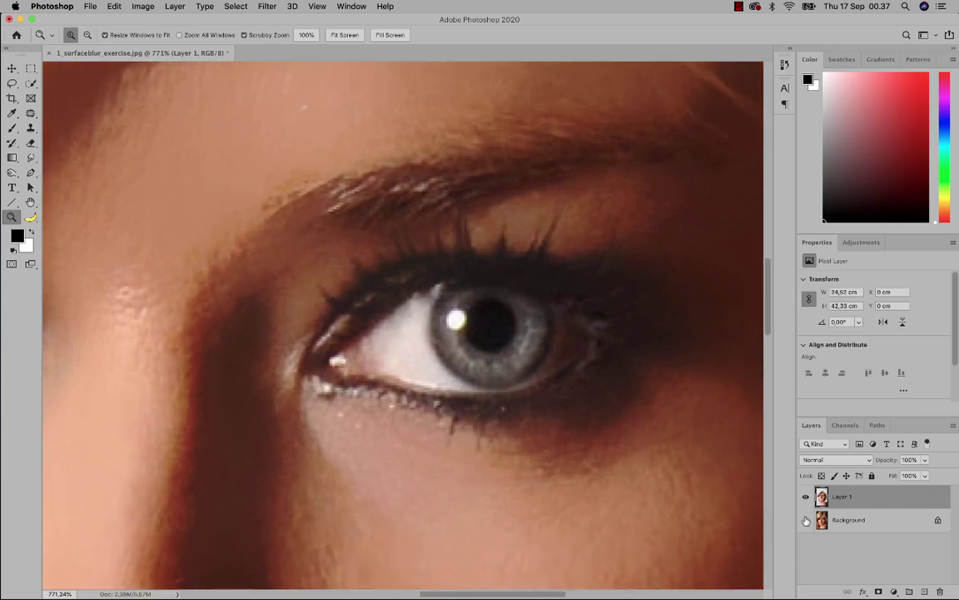
# Hide the Background layer and erase the blurred inner part of the brighter eye's upper lid with a 12 px eraser
pyautogui.click(806, 520)
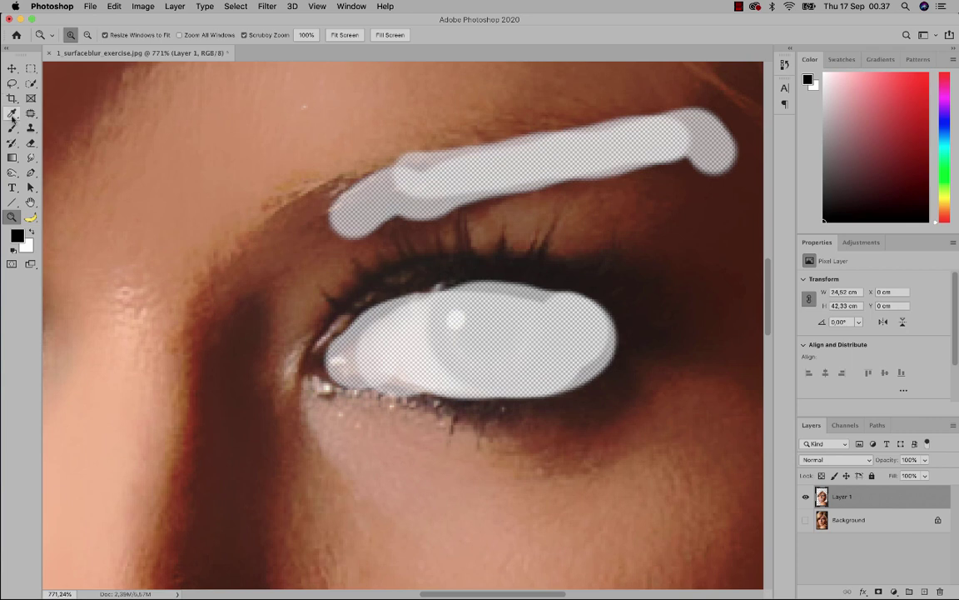
pyautogui.click(30, 142)
pyautogui.rightClick(450, 328)
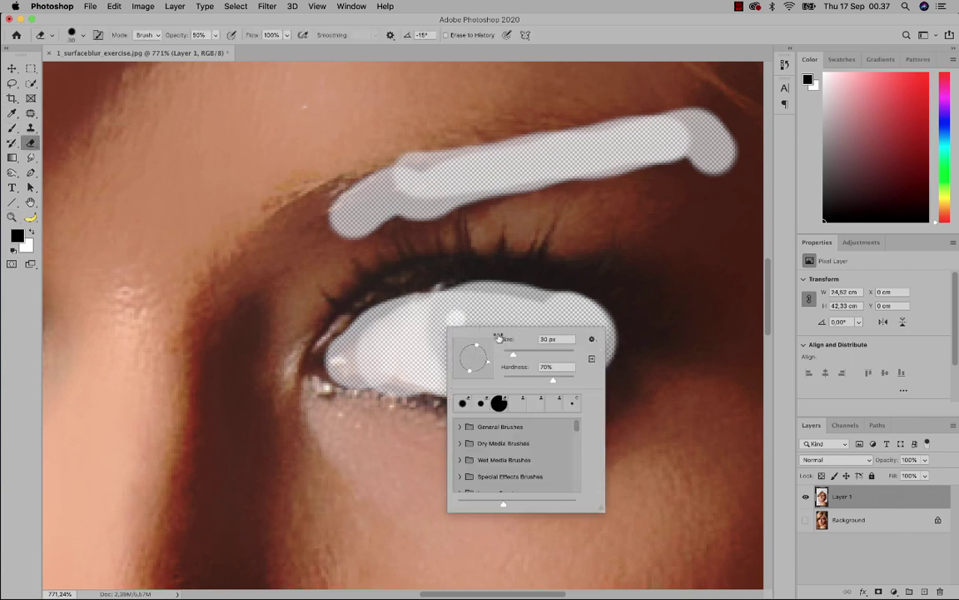
pyautogui.moveTo(513, 354); pyautogui.dragTo(506, 355)
pyautogui.click(389, 297)
pyautogui.moveTo(391, 297); pyautogui.dragTo(452, 286)
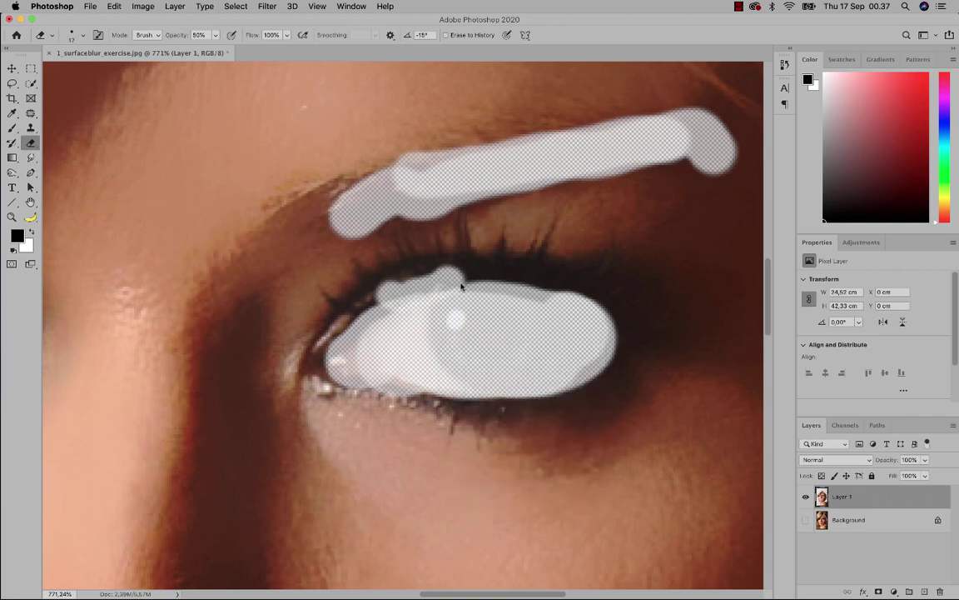
# Reduce the eraser size to 4 px and erase the individual upper eyelashes above the brighter eye on Layer 1
pyautogui.rightClick(465, 284)
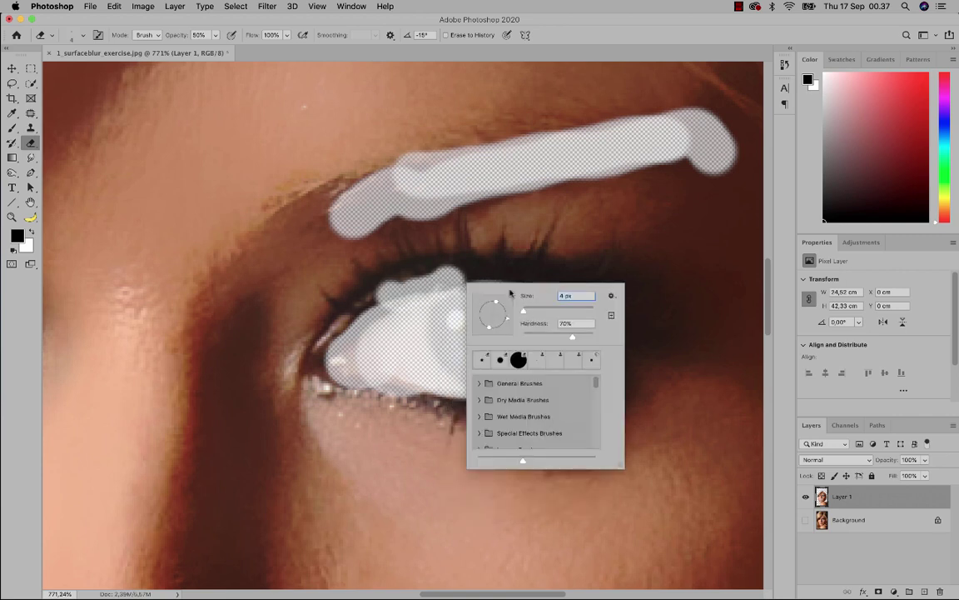
pyautogui.click(461, 278)
pyautogui.moveTo(463, 282); pyautogui.dragTo(456, 239)
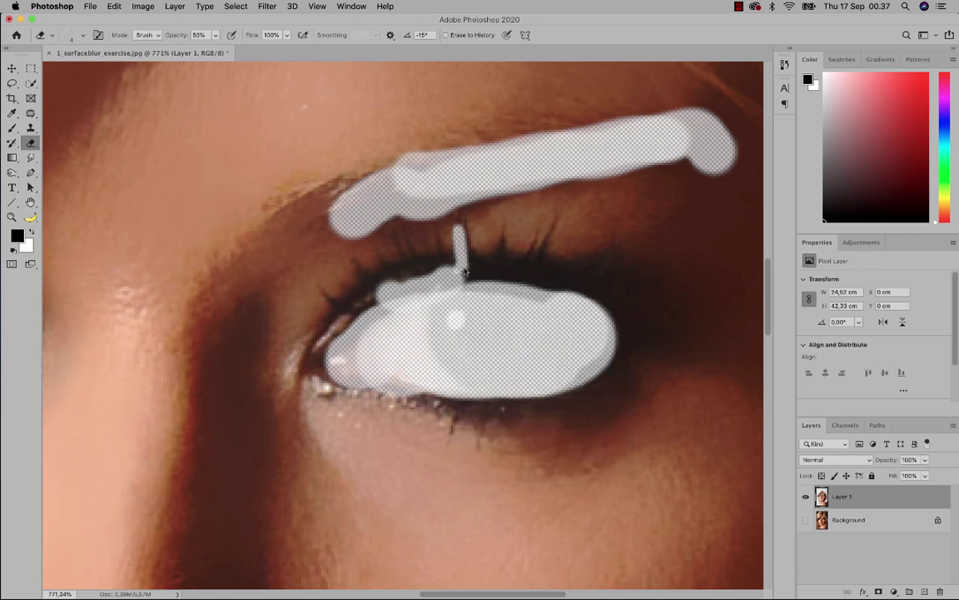
pyautogui.moveTo(464, 274)
pyautogui.mouseDown()
pyautogui.moveTo(468, 236)
pyautogui.moveTo(474, 257)
pyautogui.moveTo(502, 240)
pyautogui.mouseUp()
pyautogui.moveTo(504, 237); pyautogui.dragTo(505, 279)
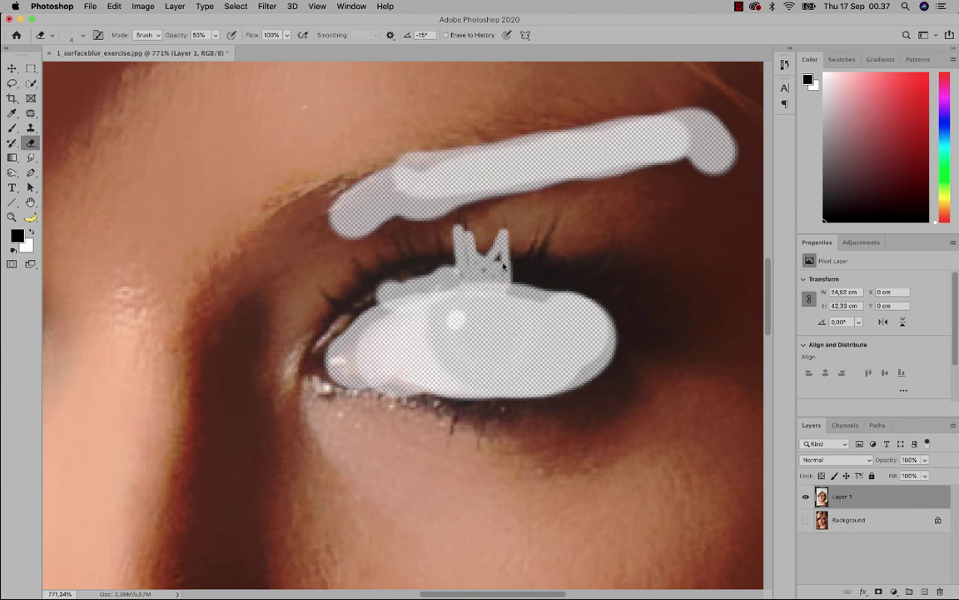
pyautogui.moveTo(479, 267)
pyautogui.mouseDown()
pyautogui.moveTo(514, 272)
pyautogui.moveTo(535, 245)
pyautogui.moveTo(523, 290)
pyautogui.moveTo(520, 274)
pyautogui.moveTo(511, 288)
pyautogui.moveTo(524, 260)
pyautogui.moveTo(509, 293)
pyautogui.moveTo(537, 303)
pyautogui.moveTo(546, 303)
pyautogui.moveTo(530, 287)
pyautogui.moveTo(537, 257)
pyautogui.moveTo(530, 272)
pyautogui.moveTo(545, 241)
pyautogui.moveTo(535, 294)
pyautogui.mouseUp()
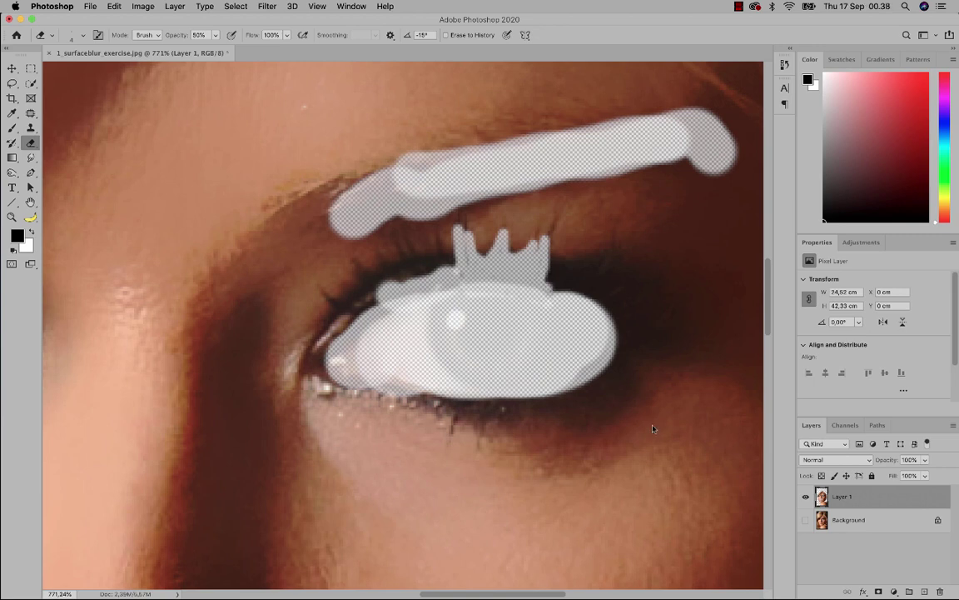
# Show the Background layer, lower Layer 1's opacity to 50%, and compare the portrait with and without Layer 1
pyautogui.click(805, 520)
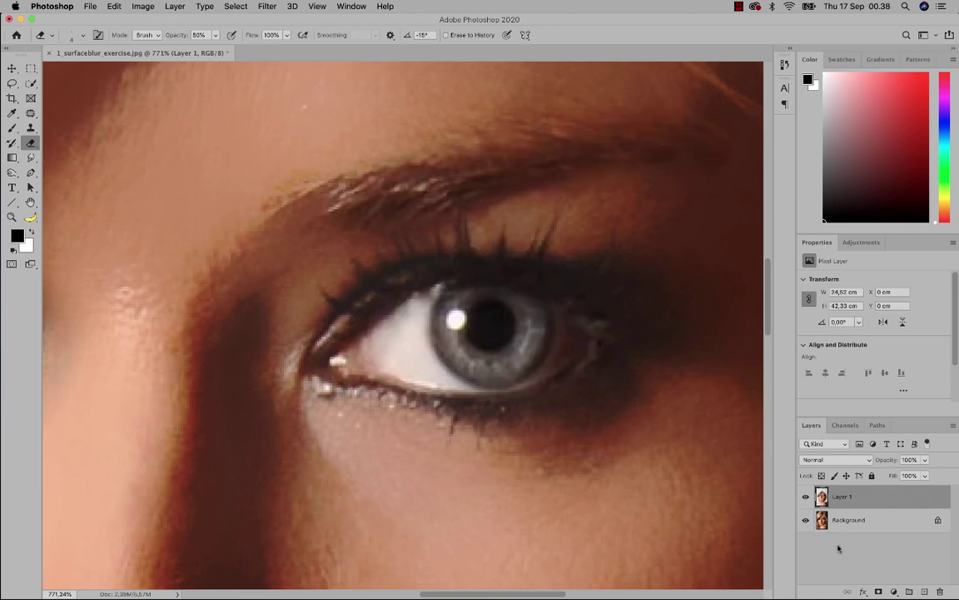
pyautogui.press('super+0')
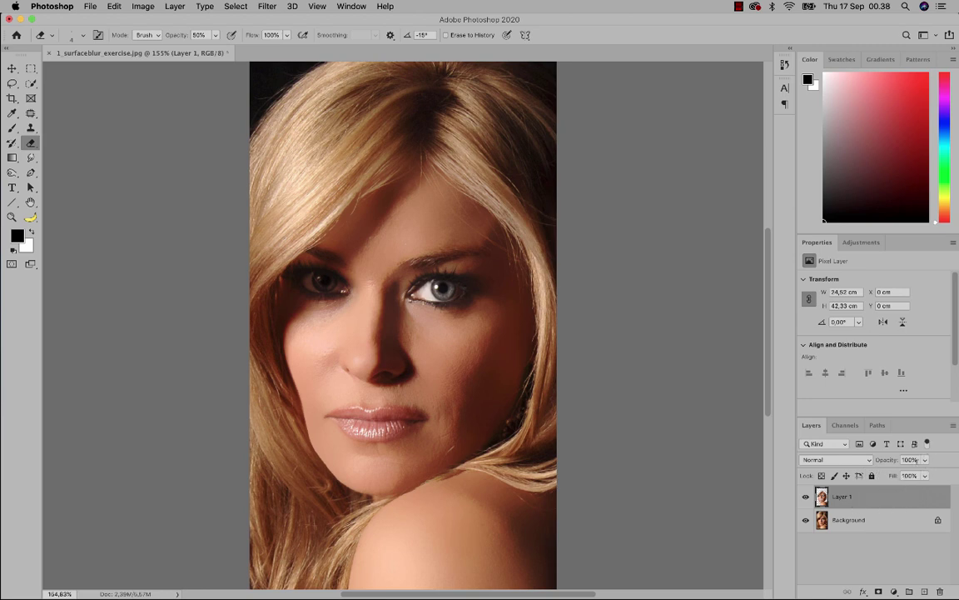
pyautogui.click(924, 459)
pyautogui.moveTo(927, 474); pyautogui.dragTo(898, 476)
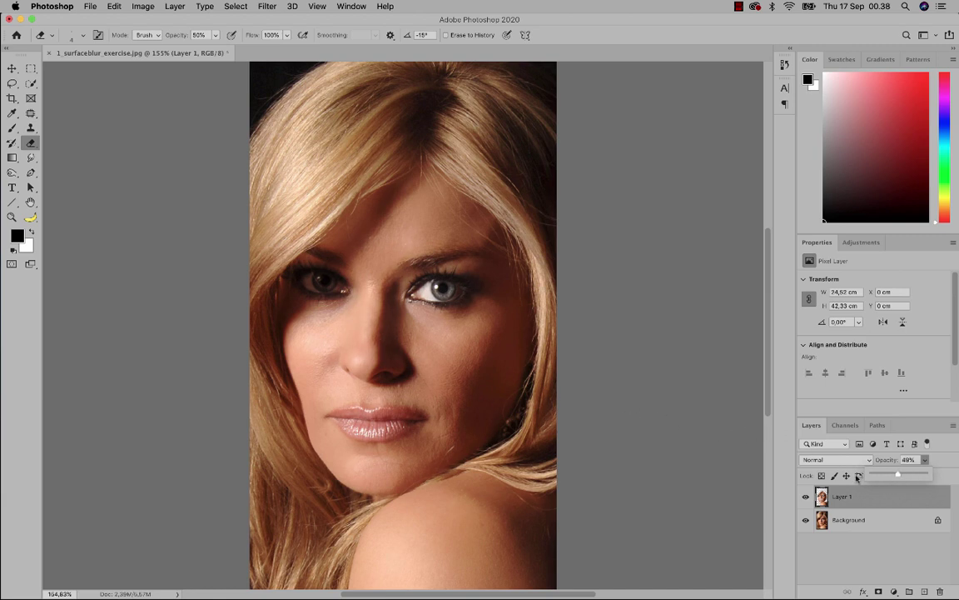
pyautogui.moveTo(897, 474); pyautogui.dragTo(894, 479)
pyautogui.click(805, 496)
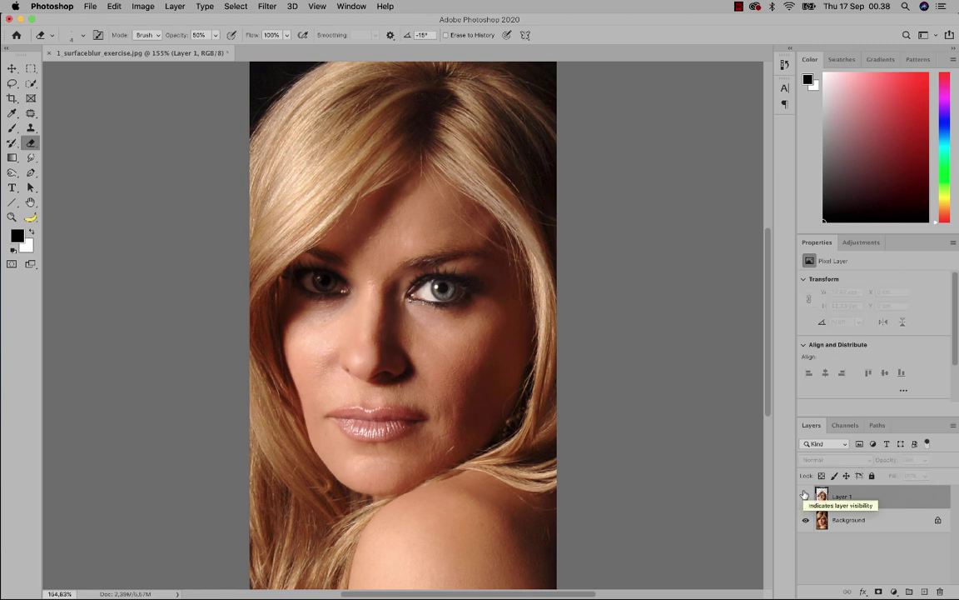
pyautogui.click(805, 495)
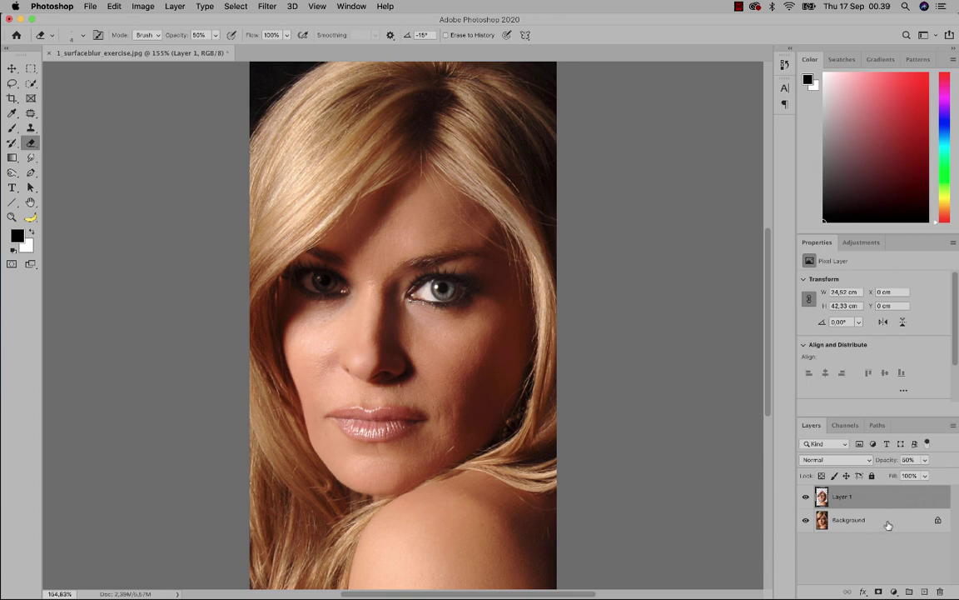
# Add a new layer above Layer 1 and fill it using Apply Image with the Merged layer, RGB channel and Multiply blending at 100% opacity
pyautogui.click(923, 591)
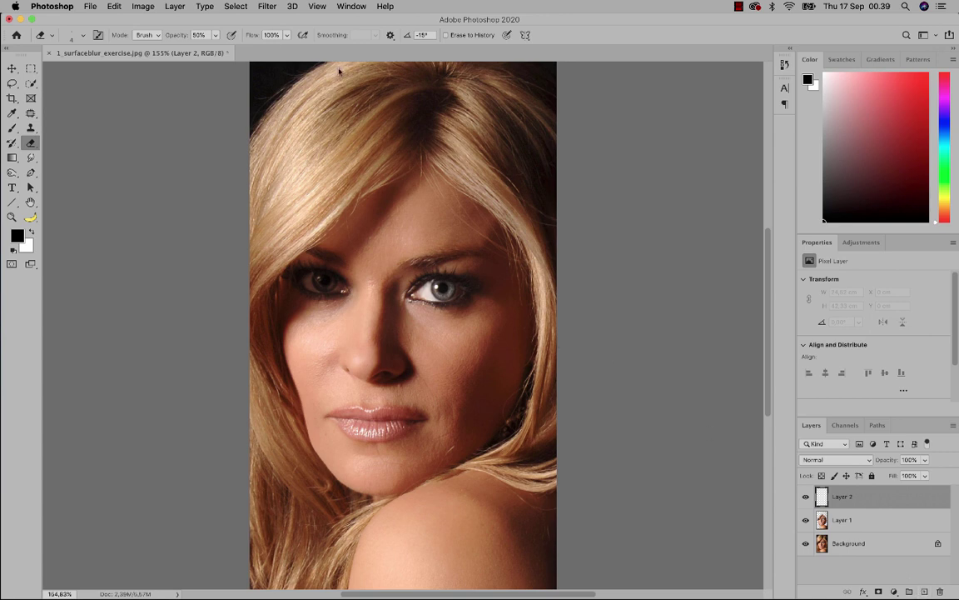
pyautogui.click(143, 6)
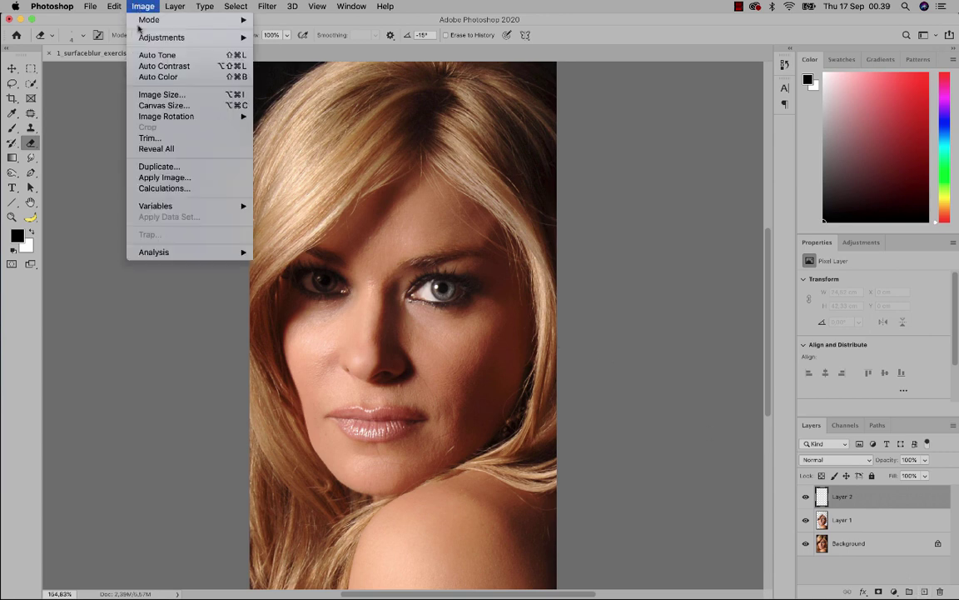
pyautogui.click(163, 177)
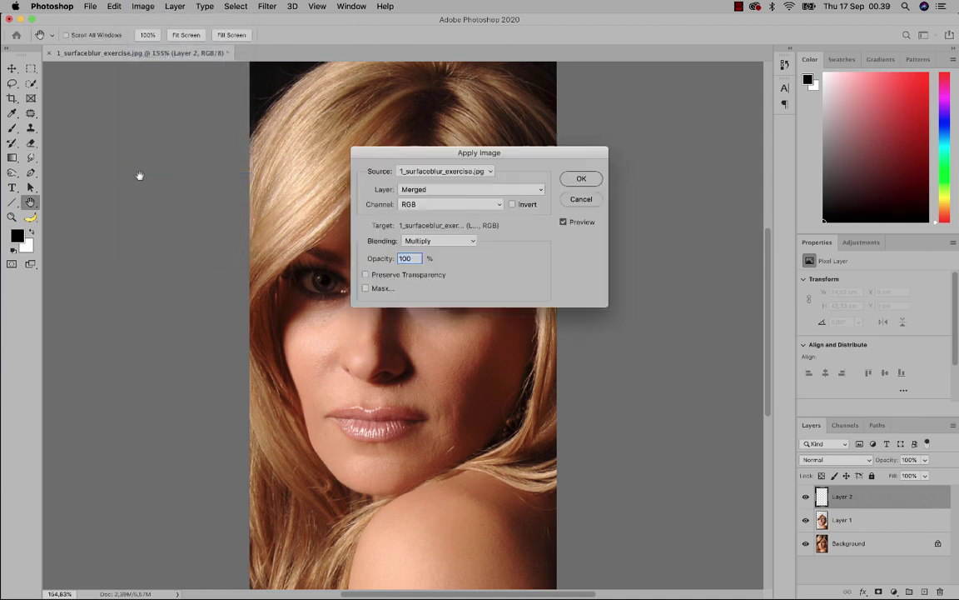
pyautogui.click(592, 179)
pyautogui.press('e')
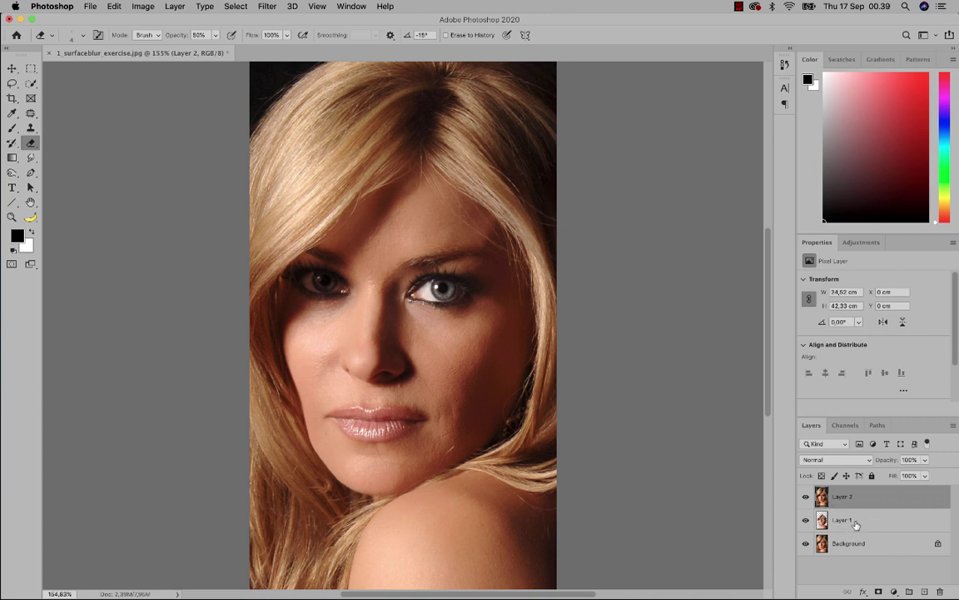
pyautogui.click(806, 521)
pyautogui.click(806, 520)
pyautogui.click(846, 518)
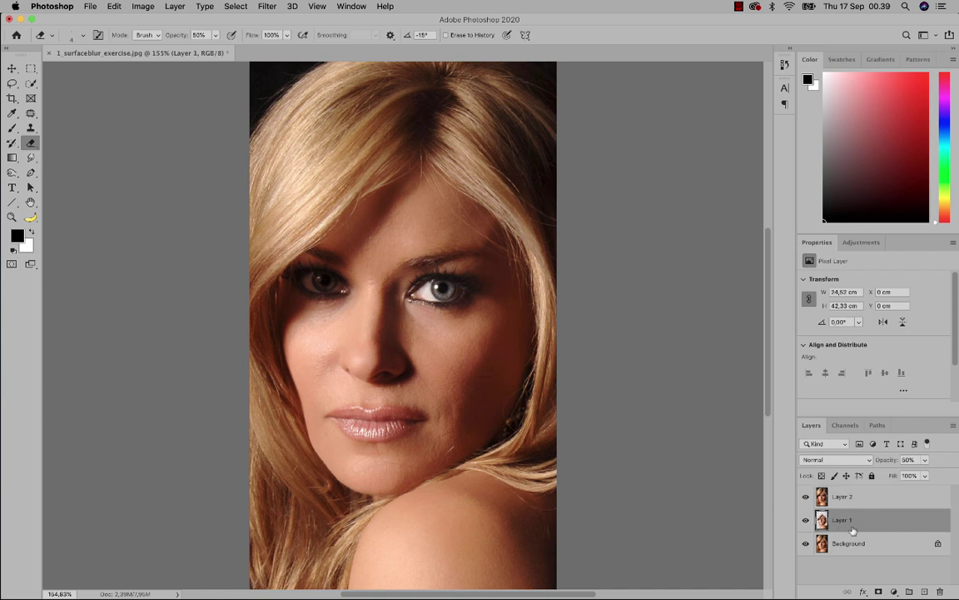
pyautogui.click(849, 543)
pyautogui.click(847, 523)
pyautogui.click(849, 546)
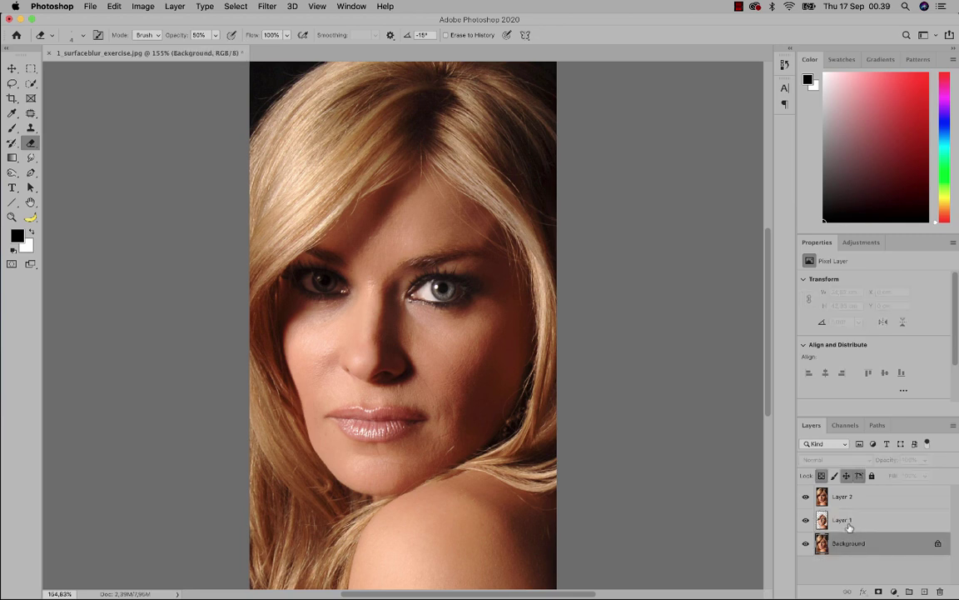
# Rename Layer 2 as "Surface Blur version"
pyautogui.click(848, 523)
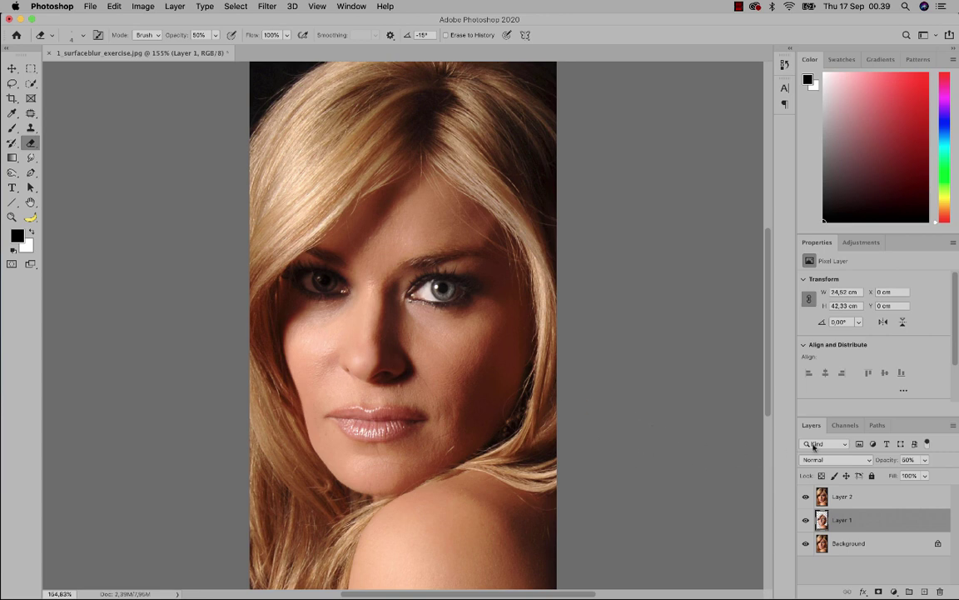
pyautogui.doubleClick(841, 497)
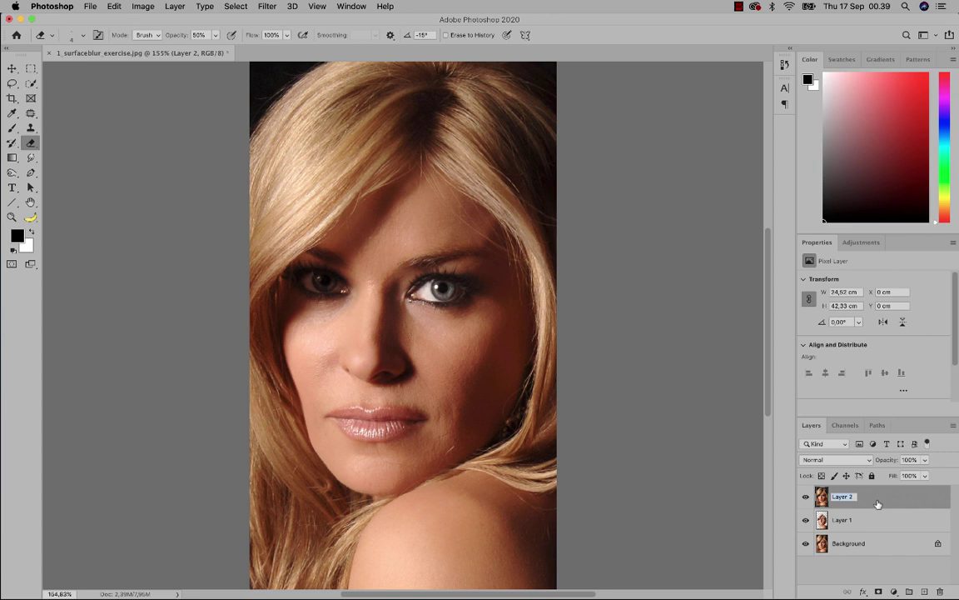
pyautogui.write('Surface Blur version')
pyautogui.press('Return')
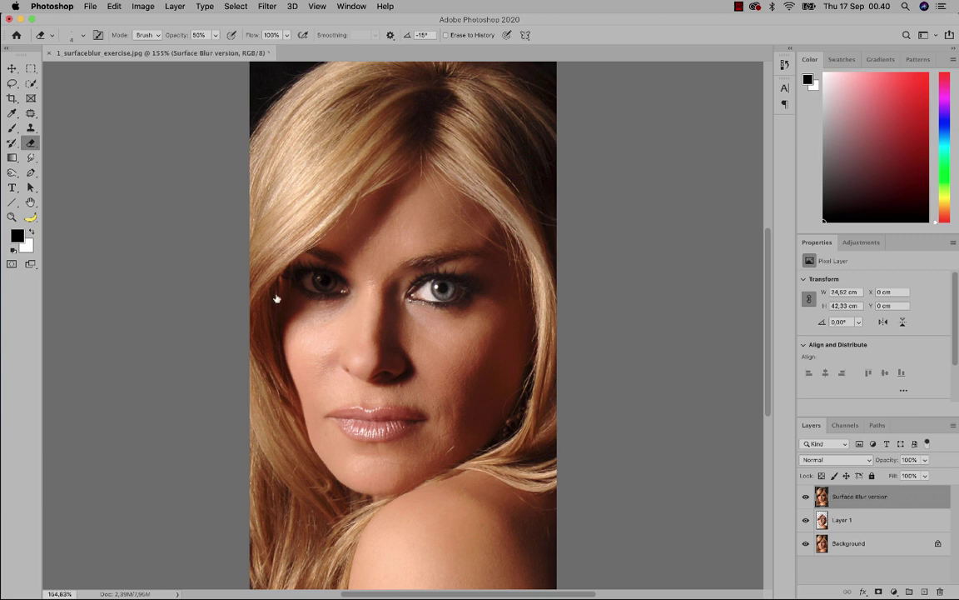
# Set up the Dodge tool with a 95 px brush for lightening the face's midtones at 4% exposure
pyautogui.click(13, 173)
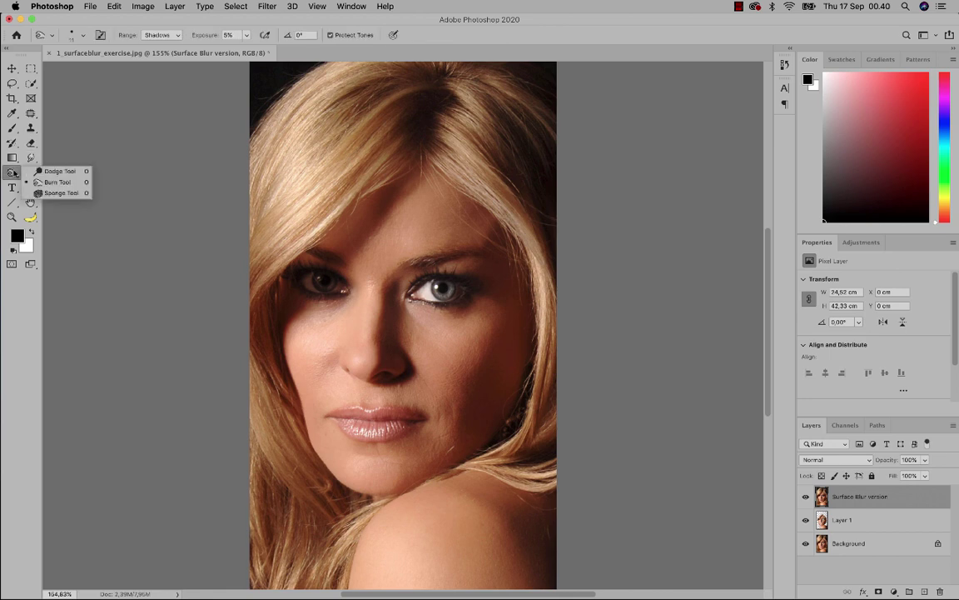
pyautogui.click(60, 171)
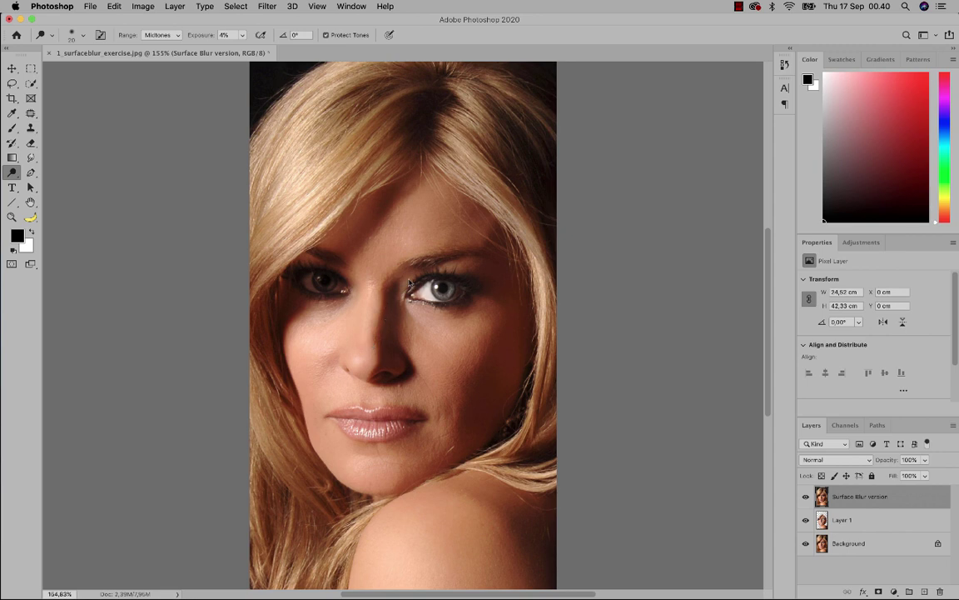
pyautogui.rightClick(411, 255)
pyautogui.moveTo(481, 278); pyautogui.dragTo(504, 280)
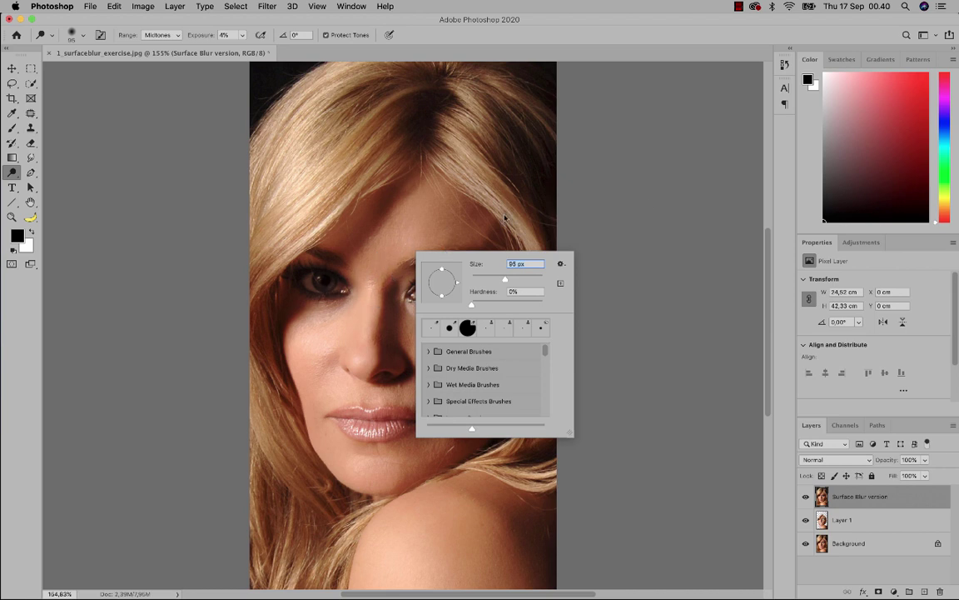
pyautogui.press('Return')
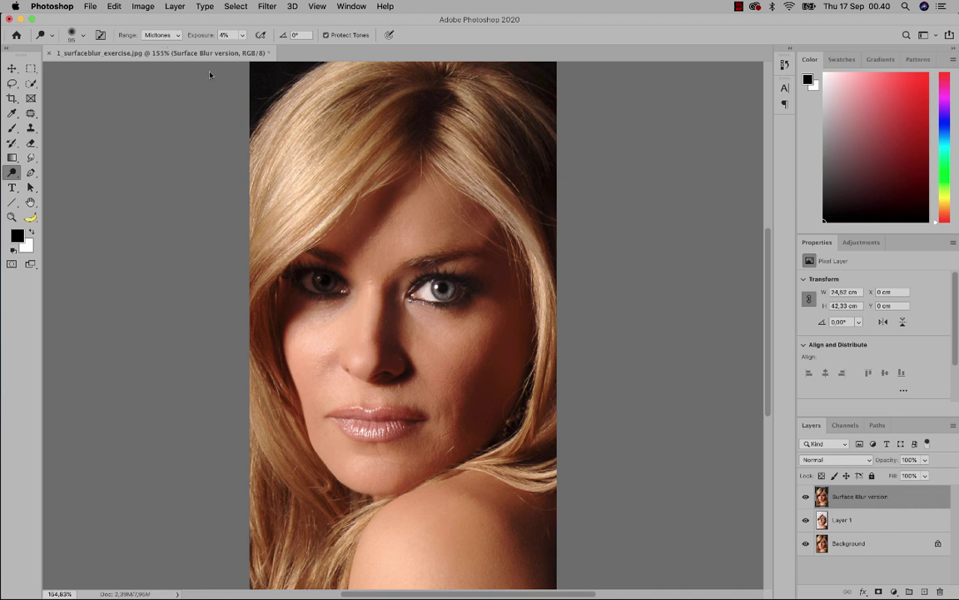
pyautogui.click(243, 36)
pyautogui.click(243, 36)
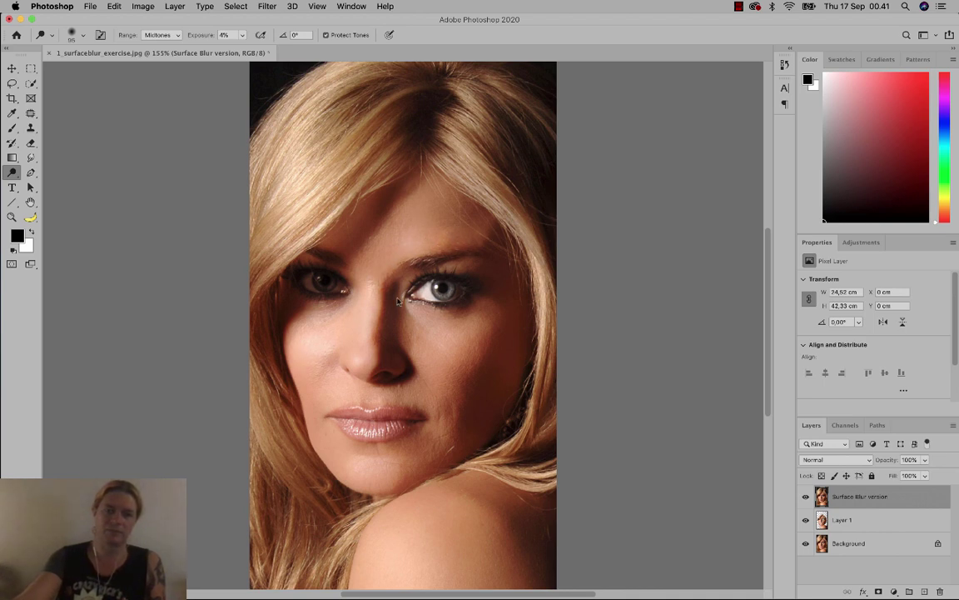
# Compare the portrait before and after dodging by switching between the Name Change and Dodge Tool history states
pyautogui.click(784, 63)
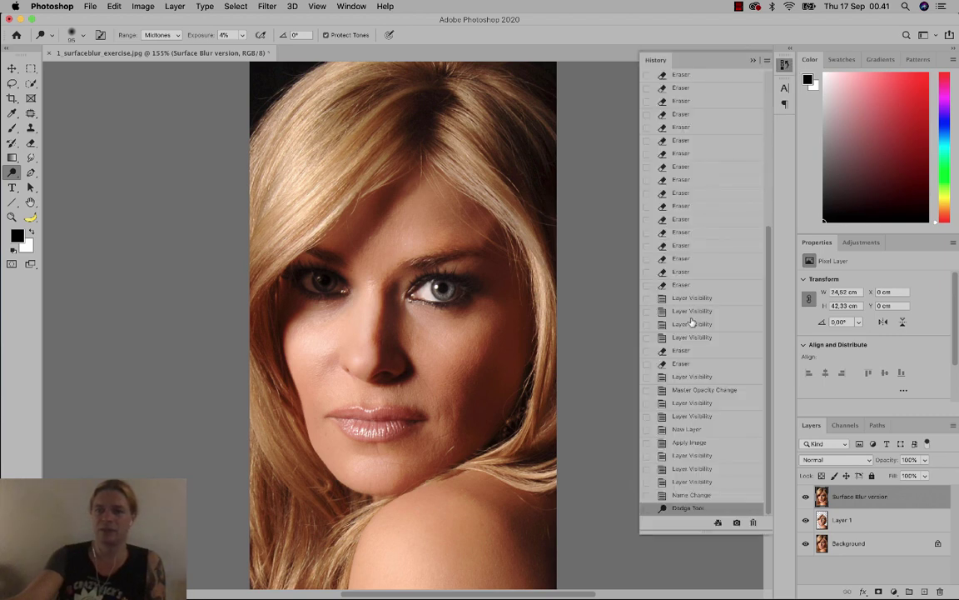
pyautogui.click(689, 495)
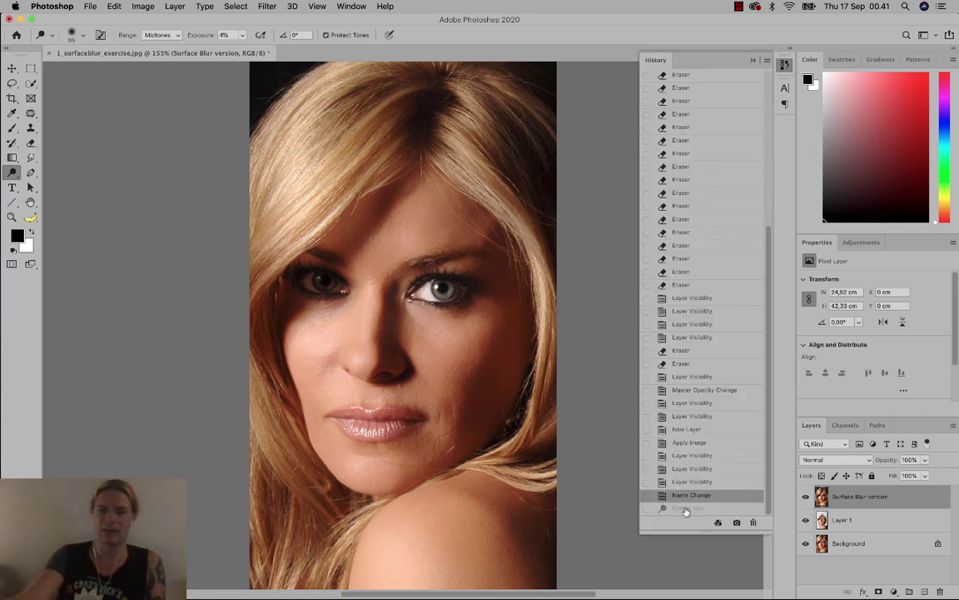
pyautogui.click(686, 508)
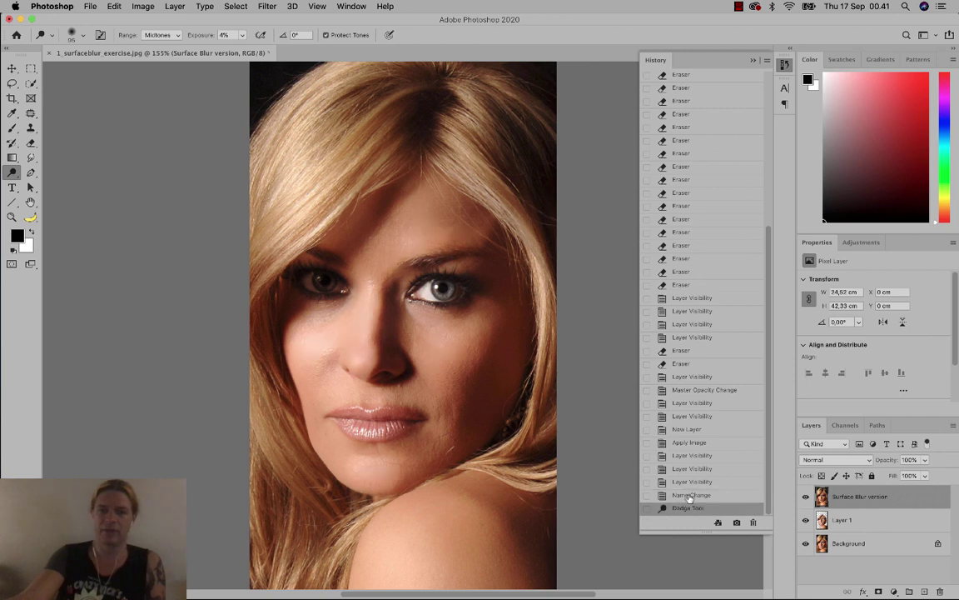
pyautogui.click(690, 495)
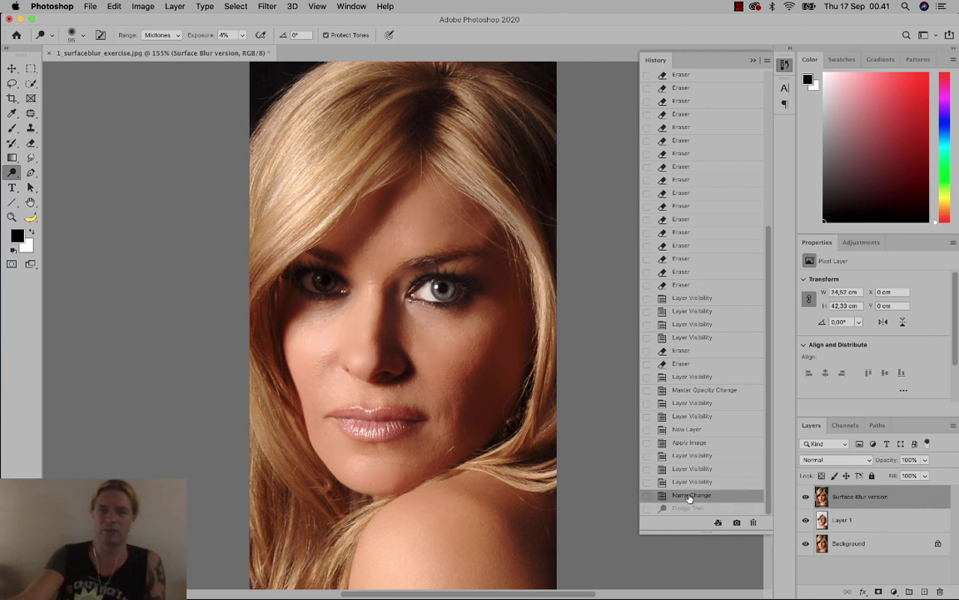
pyautogui.click(688, 508)
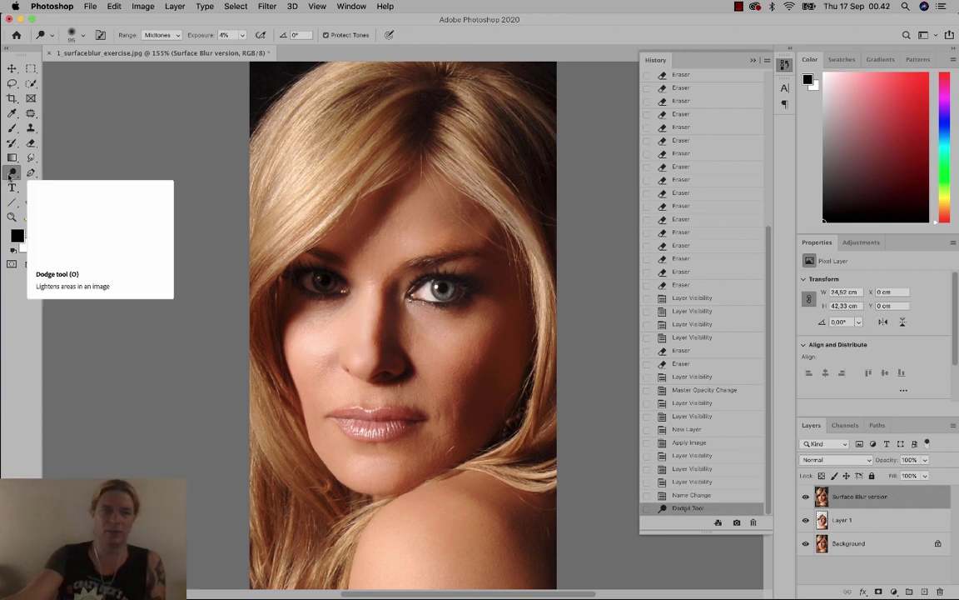
# Darken the shadowed edge of the face and the shoulder with the Burn tool, using Midtones range and a 79 px brush
pyautogui.rightClick(10, 174)
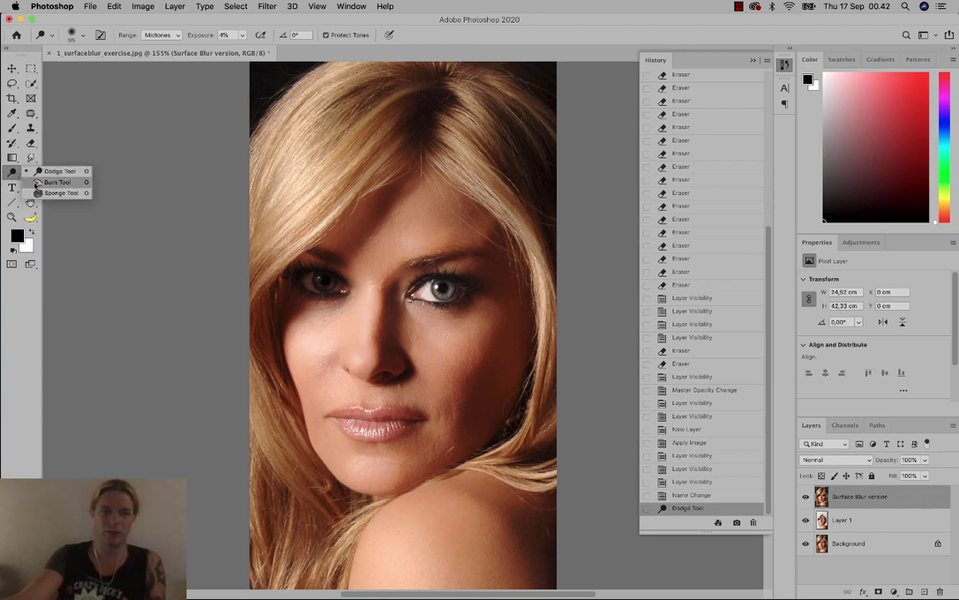
pyautogui.click(37, 183)
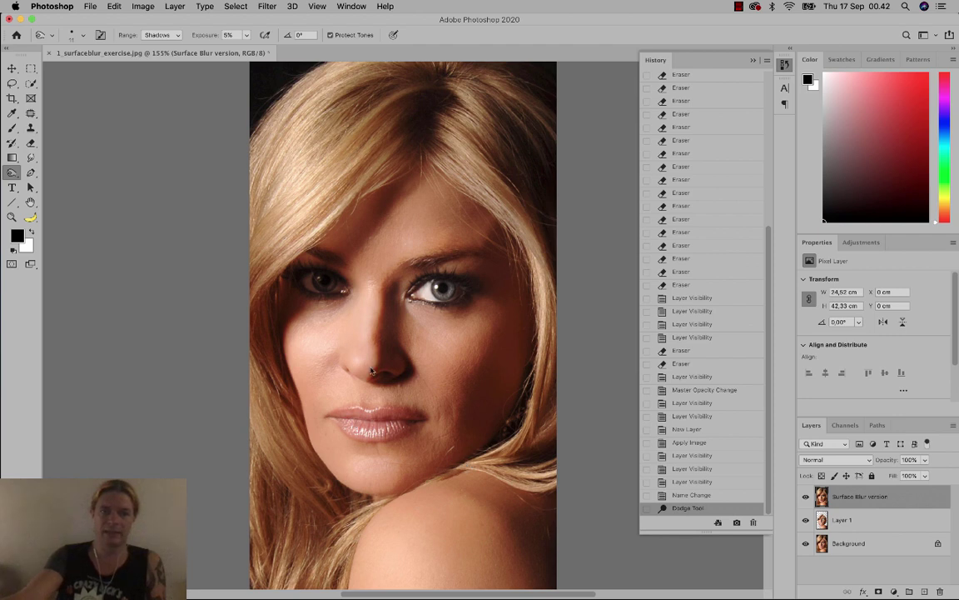
pyautogui.click(161, 35)
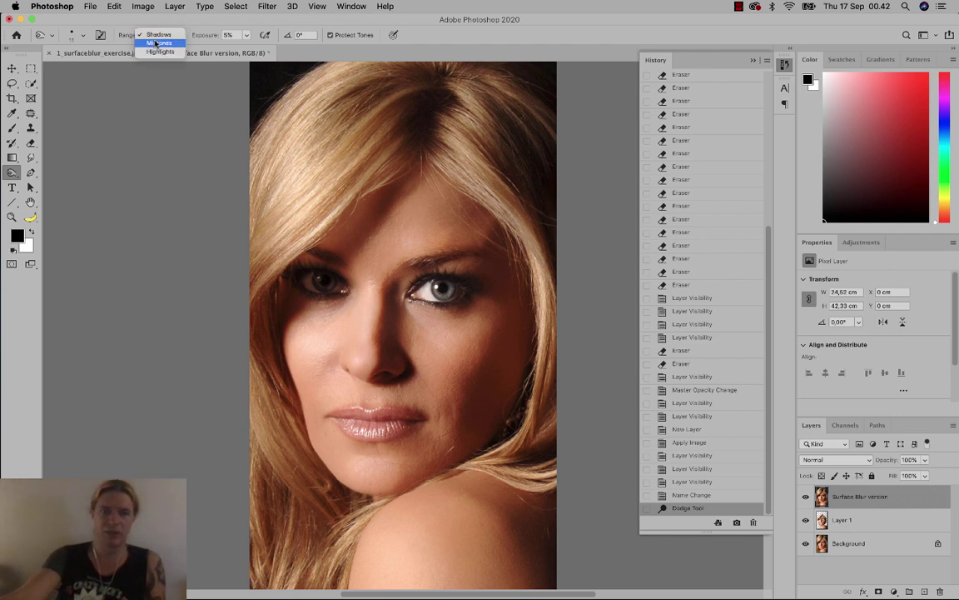
pyautogui.click(158, 44)
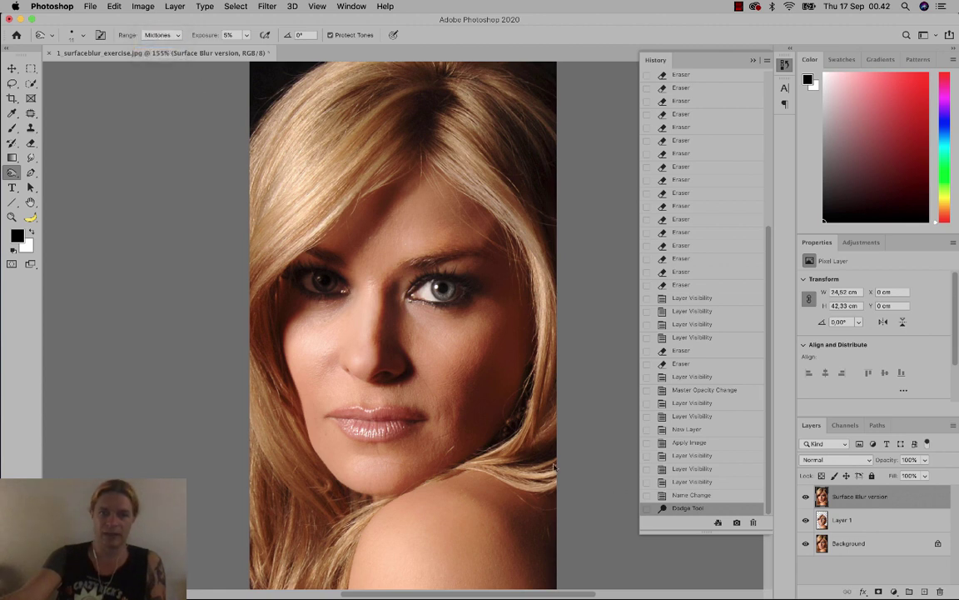
pyautogui.rightClick(506, 398)
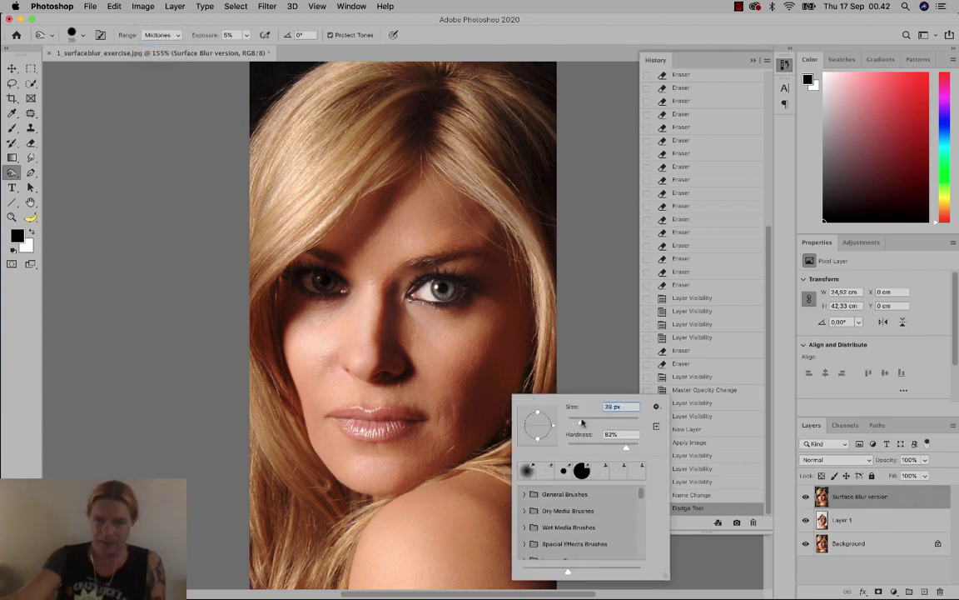
pyautogui.moveTo(580, 423); pyautogui.dragTo(594, 422)
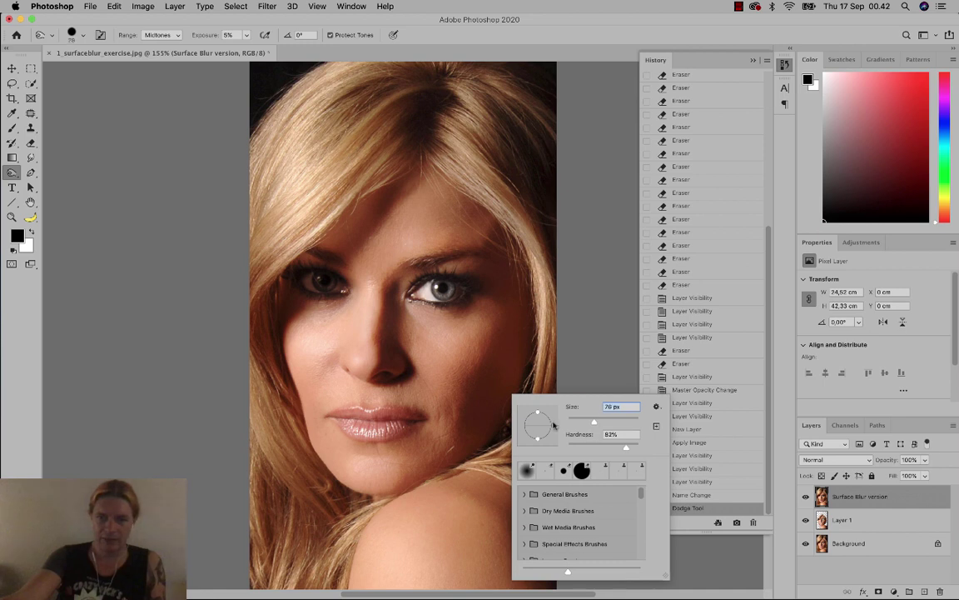
pyautogui.click(476, 433)
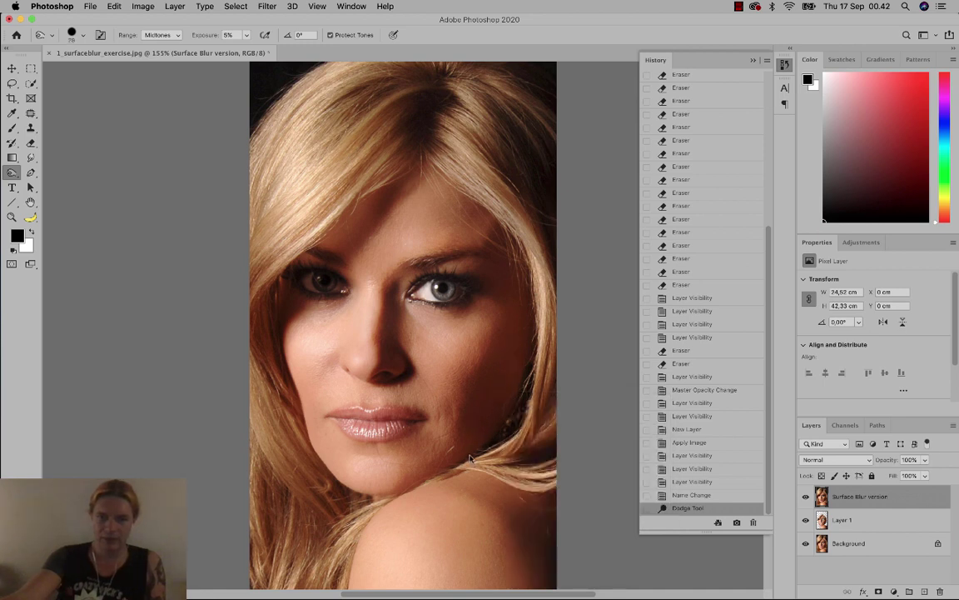
pyautogui.moveTo(533, 340); pyautogui.dragTo(524, 337)
pyautogui.moveTo(514, 276); pyautogui.dragTo(466, 555)
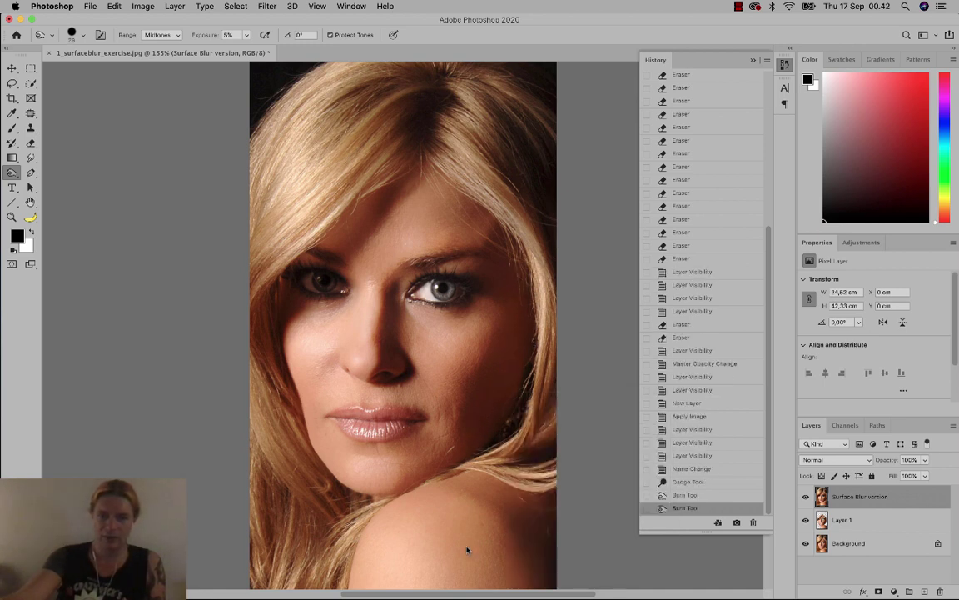
pyautogui.moveTo(550, 499); pyautogui.dragTo(556, 536)
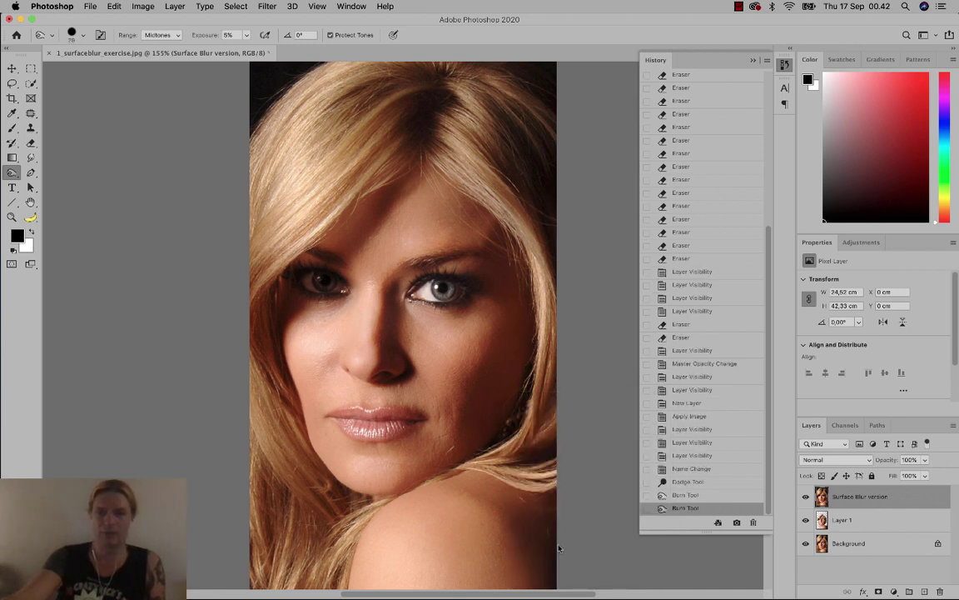
# Lighten the iris of the brighter eye with the Dodge tool, using Highlights range and a 35 px brush
pyautogui.click(11, 172)
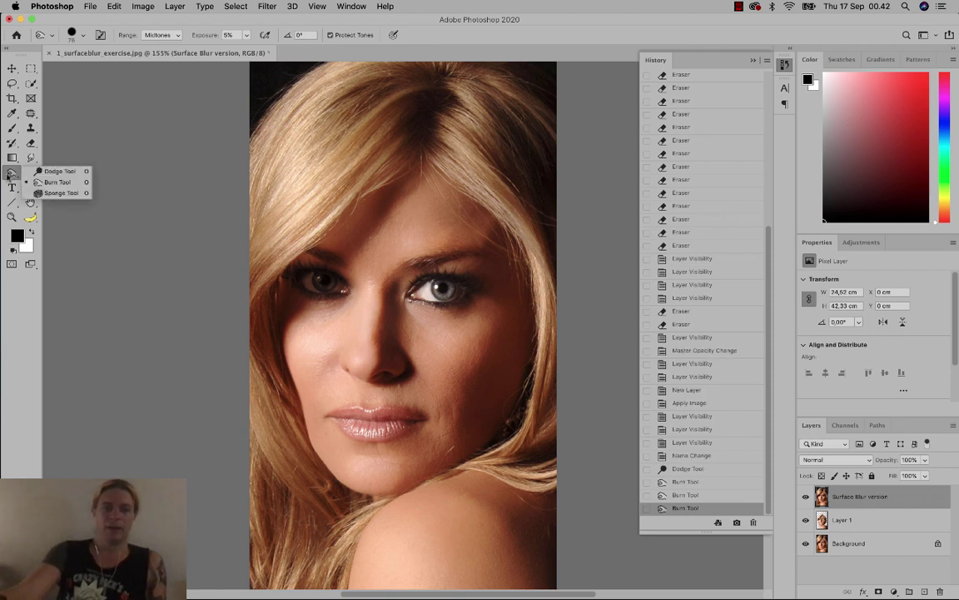
pyautogui.click(73, 173)
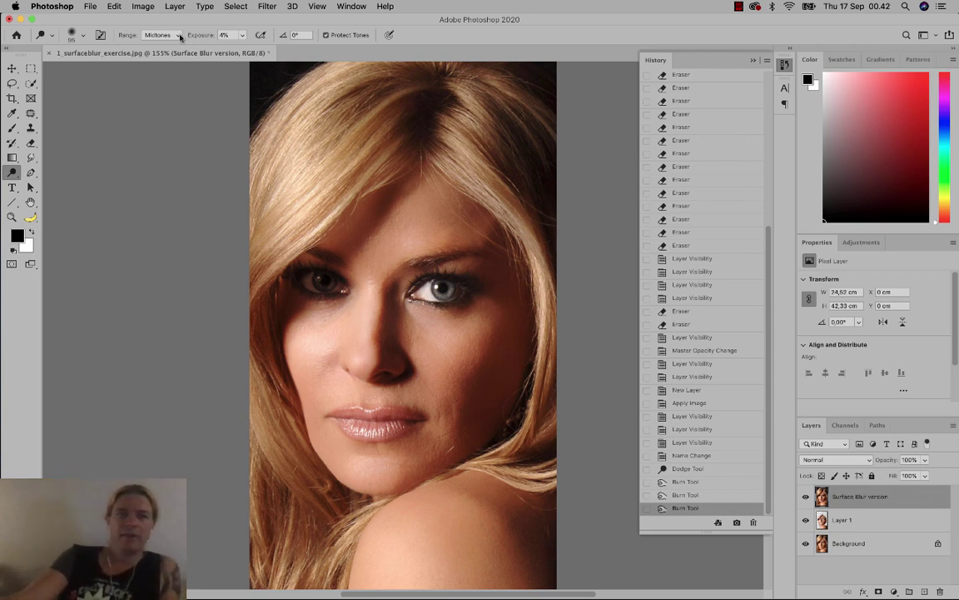
pyautogui.click(179, 38)
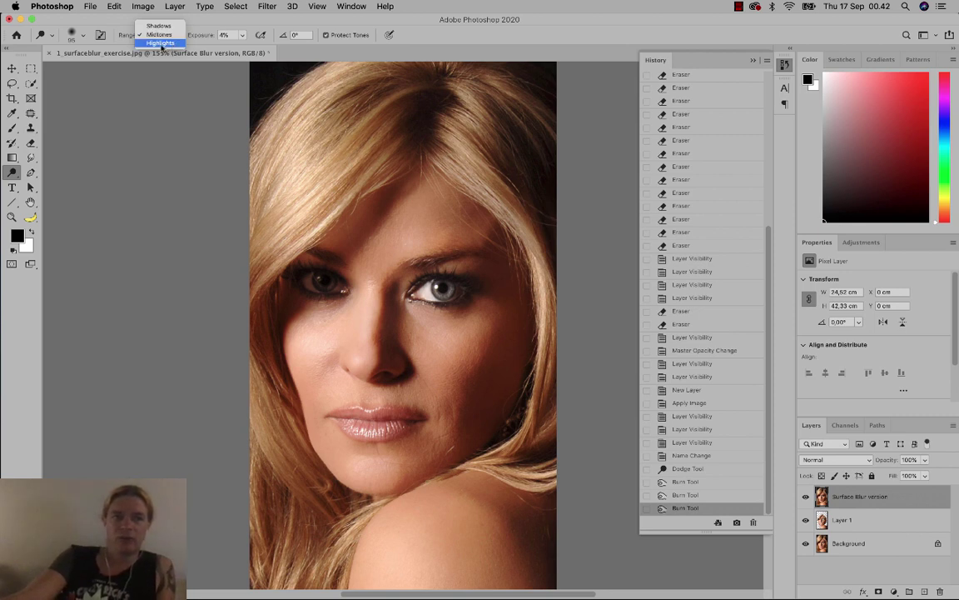
pyautogui.click(161, 44)
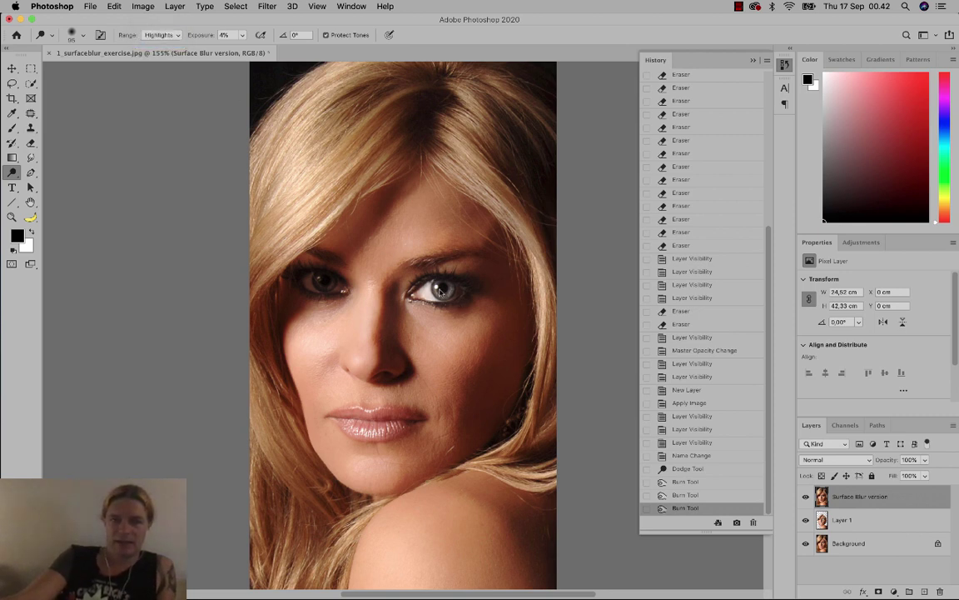
pyautogui.rightClick(443, 305)
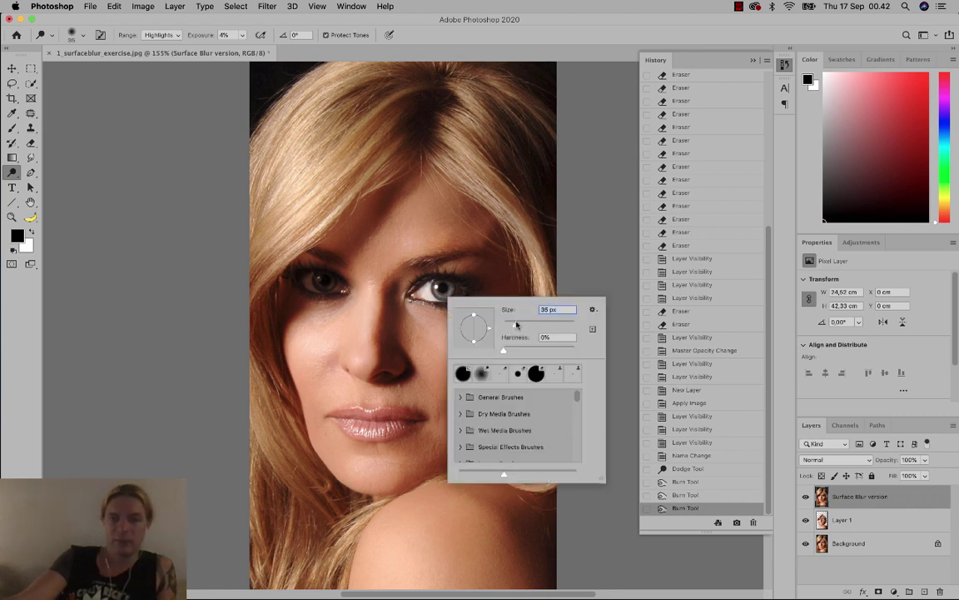
pyautogui.click(441, 292)
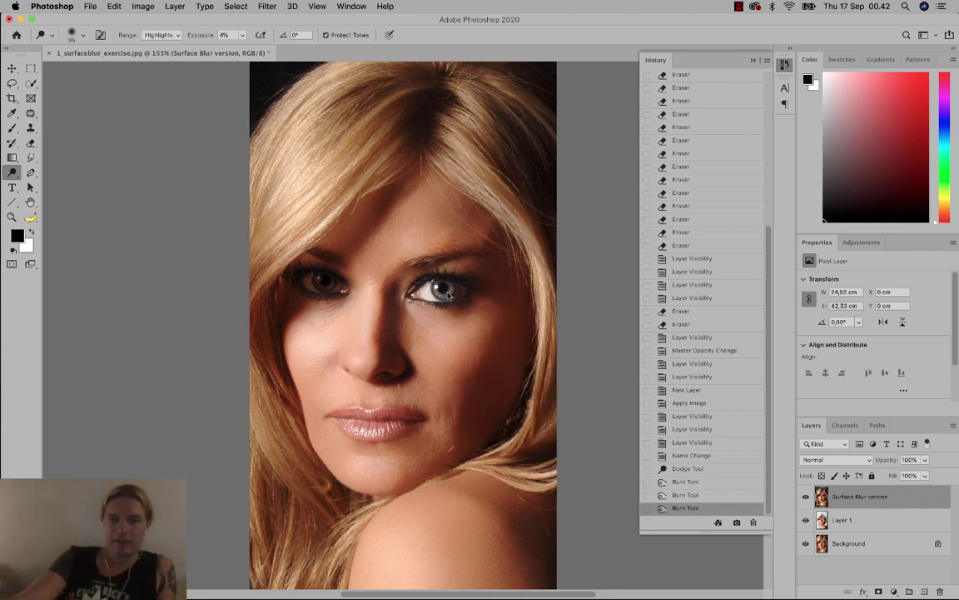
pyautogui.click(442, 293)
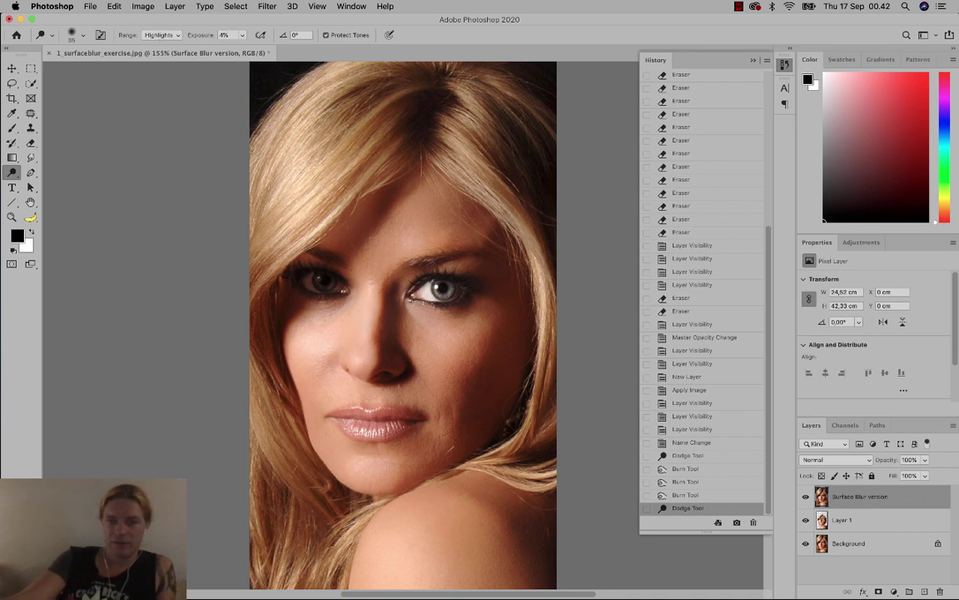
pyautogui.click(441, 292)
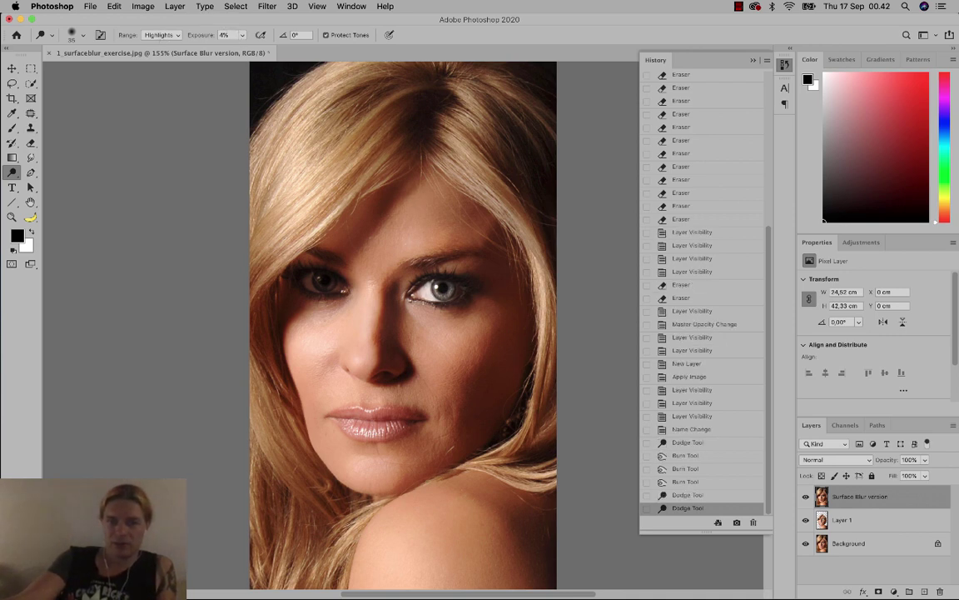
# Dodge the highlights at the brighter eye's inner corner, on the nose bridge and just above the upper lip
pyautogui.click(412, 304)
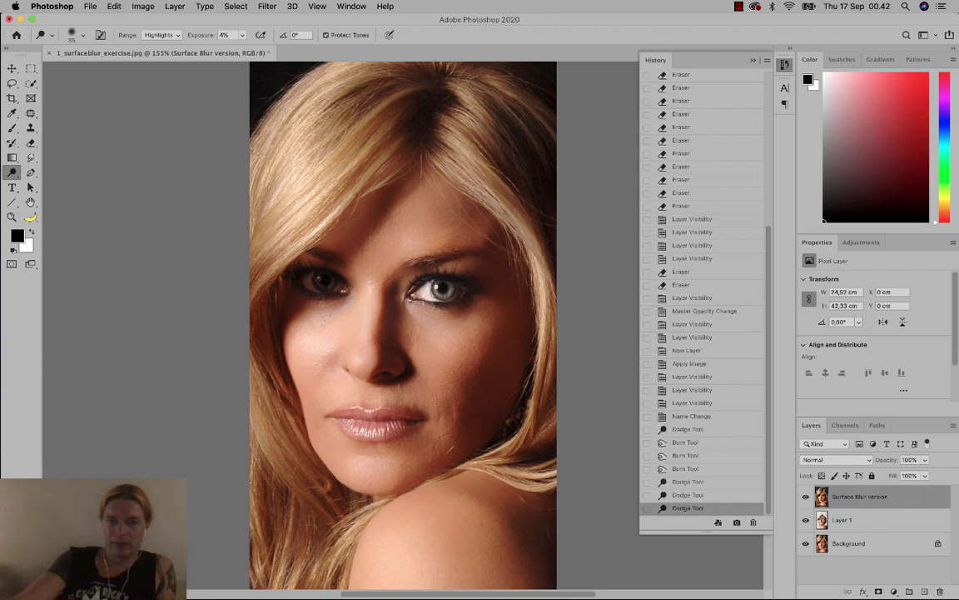
pyautogui.click(391, 266)
pyautogui.click(387, 267)
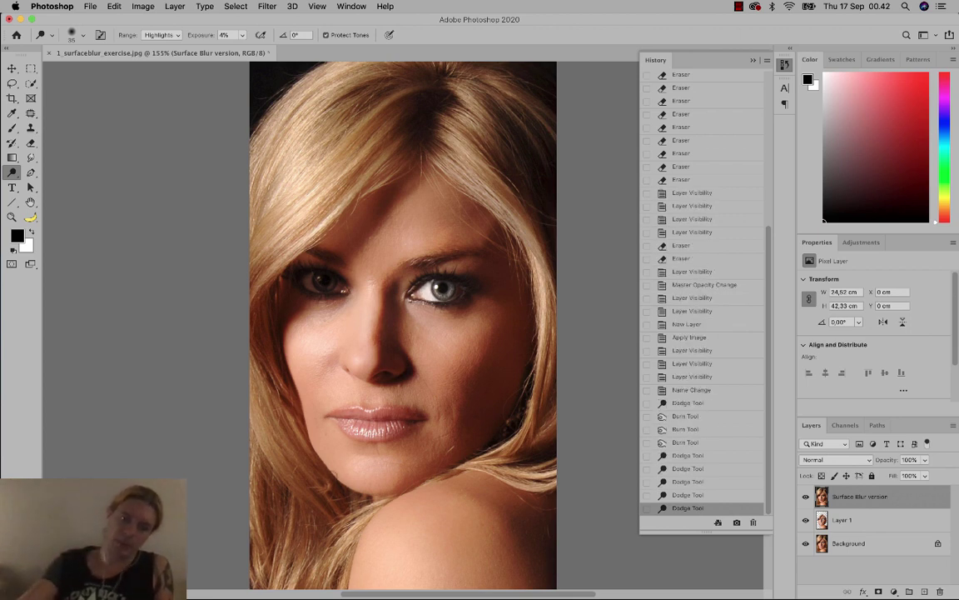
pyautogui.click(347, 390)
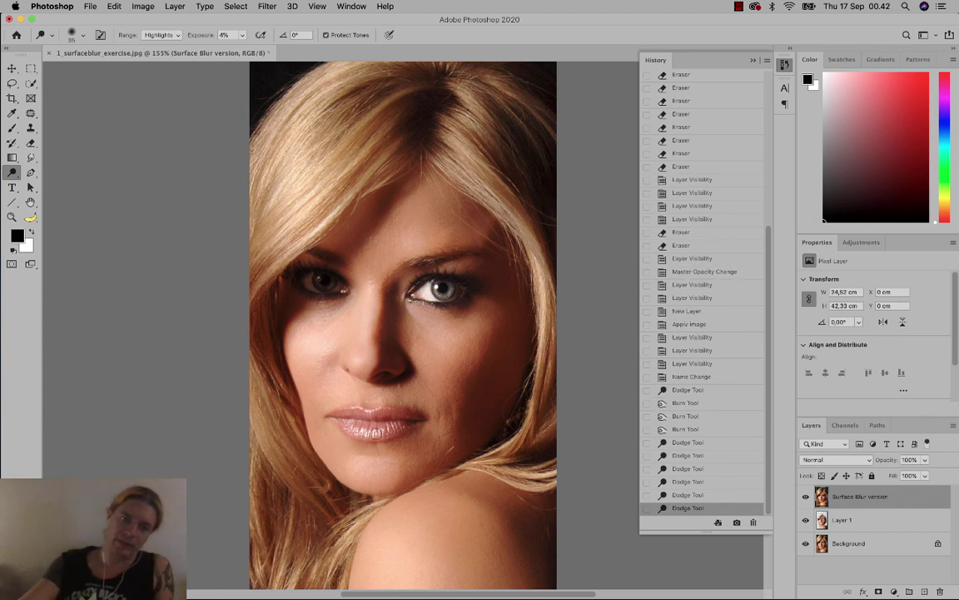
pyautogui.click(356, 387)
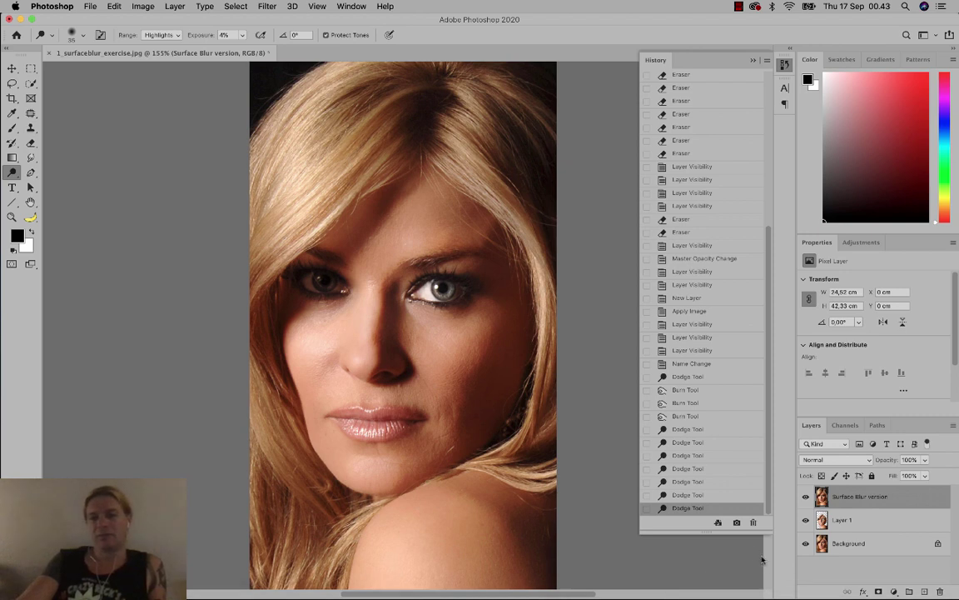
# Raise Layer 1's opacity to 100% with the Surface Blur version layer hidden, then show and reselect the Surface Blur version layer
pyautogui.click(805, 497)
pyautogui.click(856, 518)
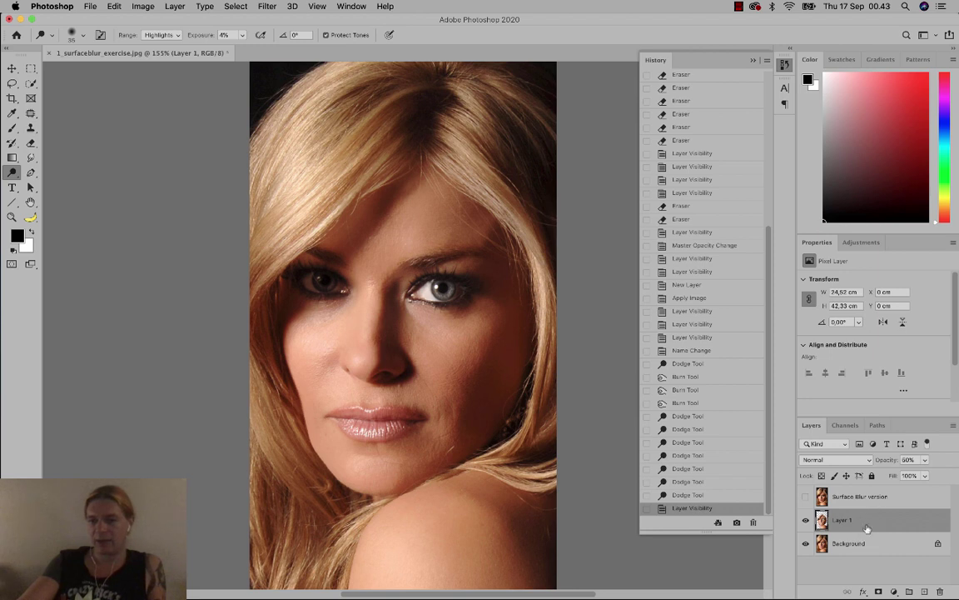
pyautogui.click(925, 460)
pyautogui.moveTo(925, 474); pyautogui.dragTo(951, 473)
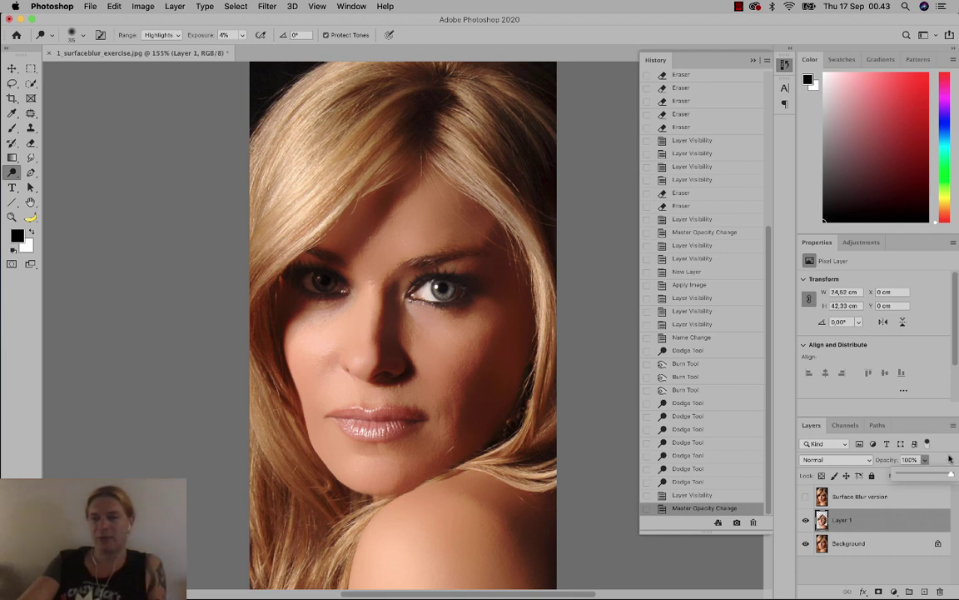
pyautogui.click(805, 497)
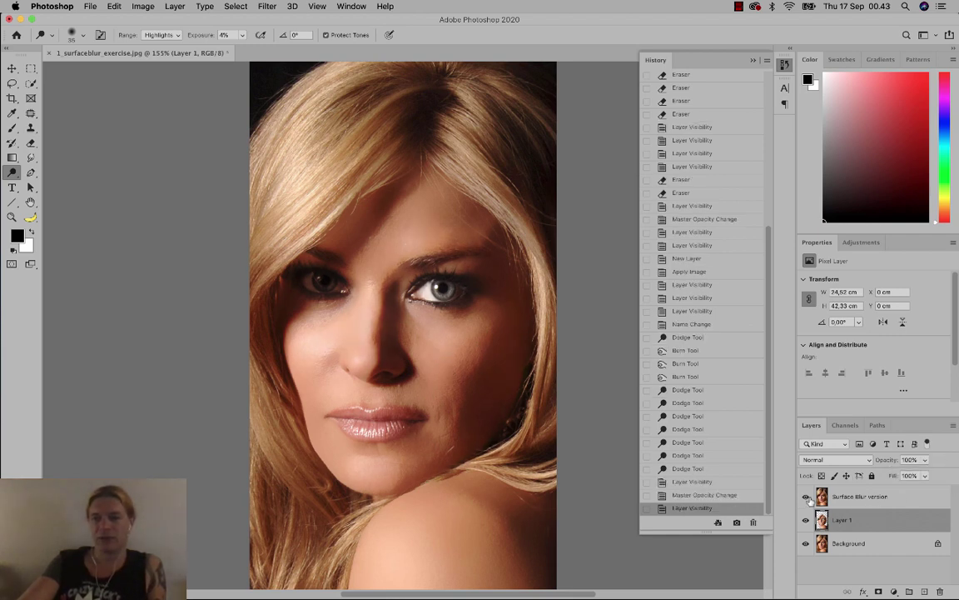
pyautogui.click(857, 496)
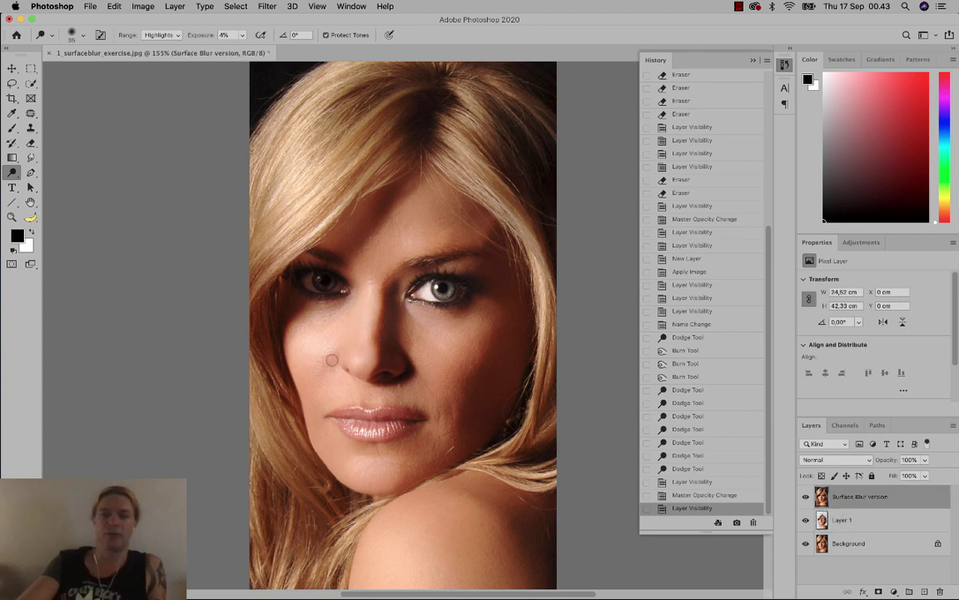